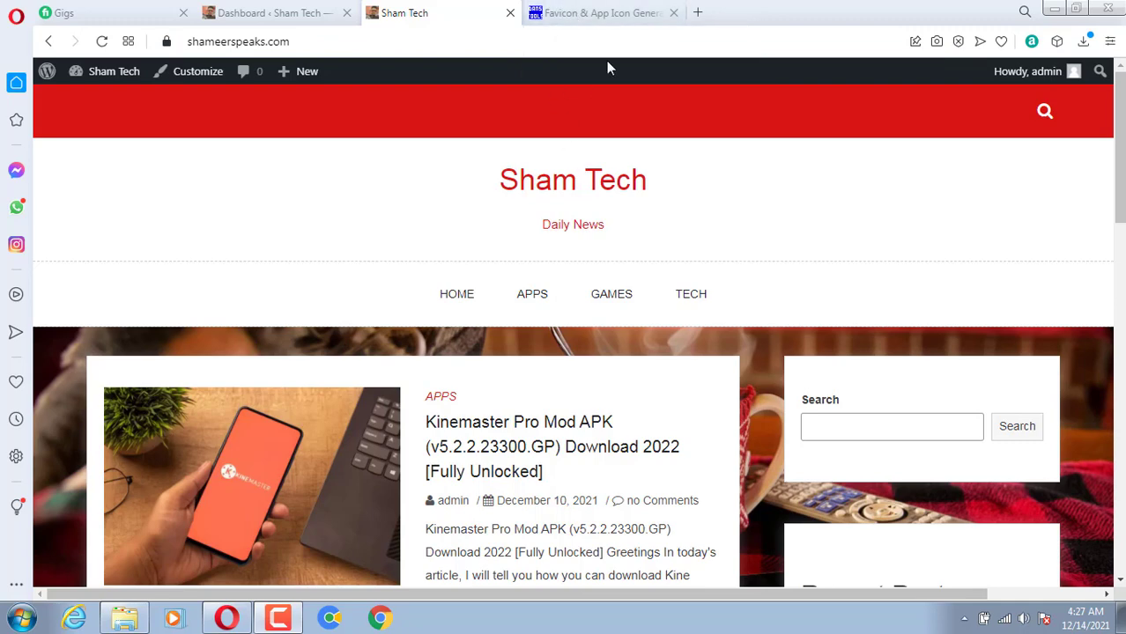
click(698, 17)
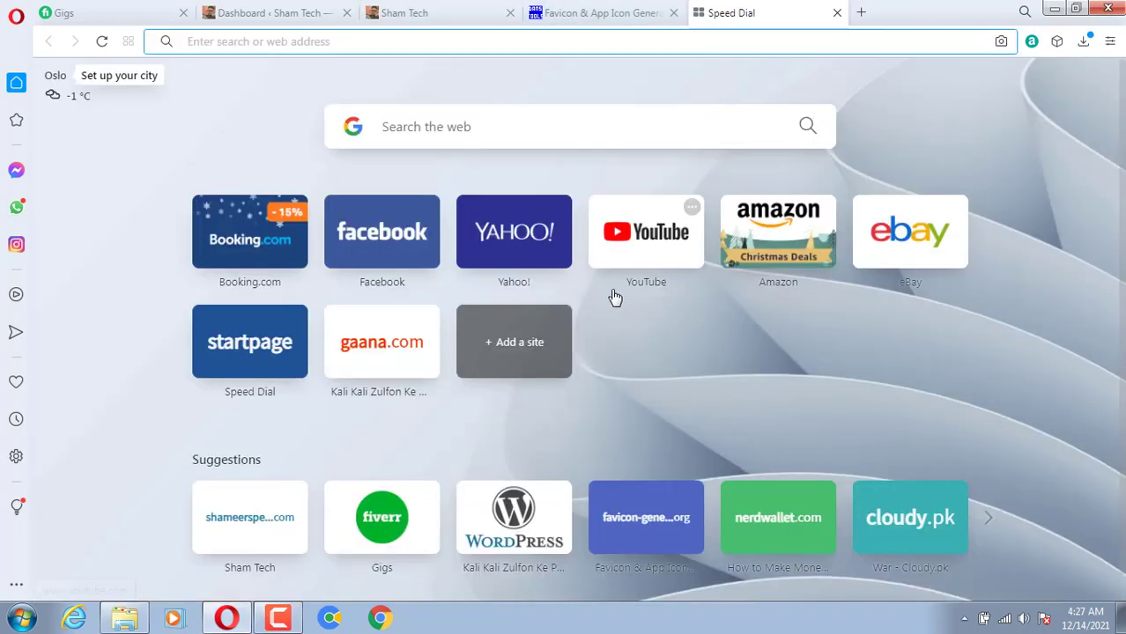
click(634, 243)
key(ctrl+shift+Tab)
key(ctrl+shift+Tab)
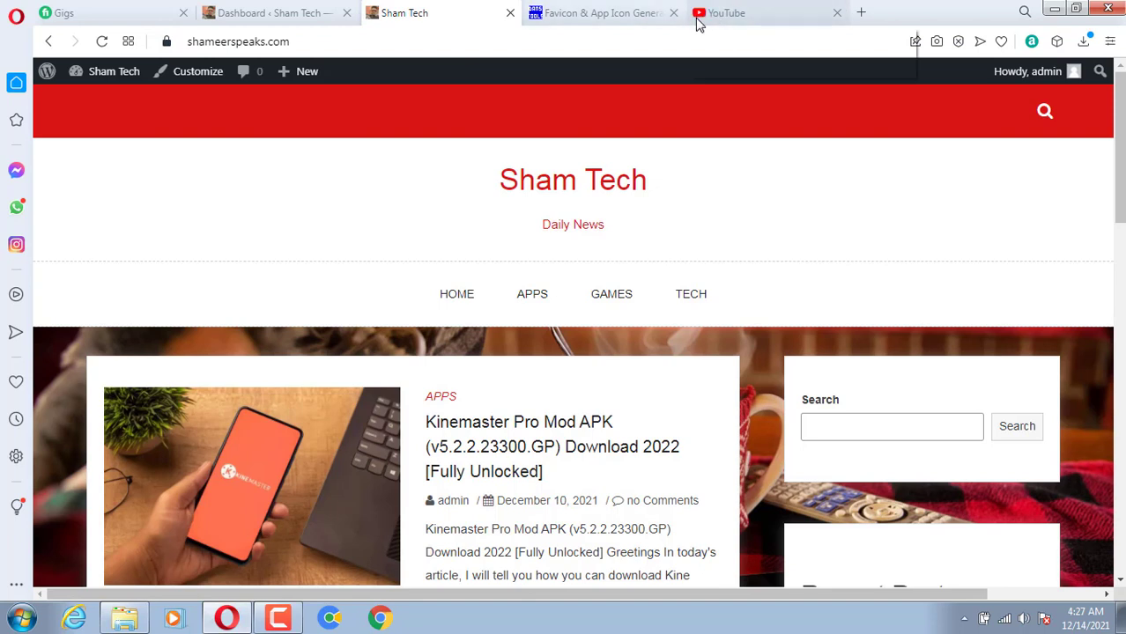
click(837, 12)
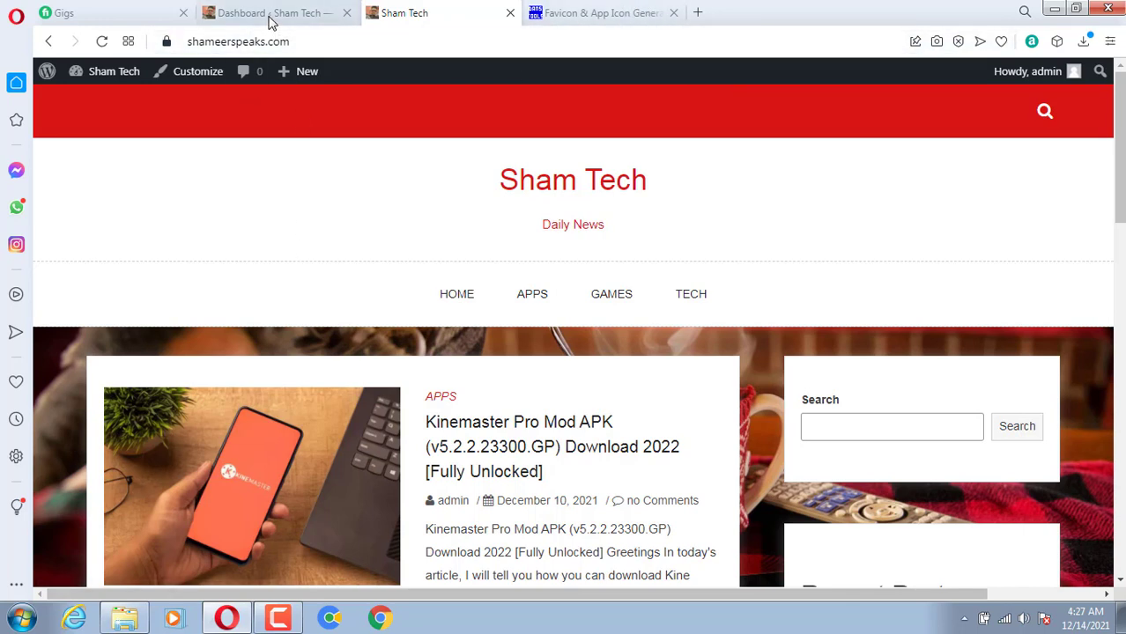
- Search the web for "favicon generator", open the favicon-generator.org result, and keep only one tab of that site
click(342, 18)
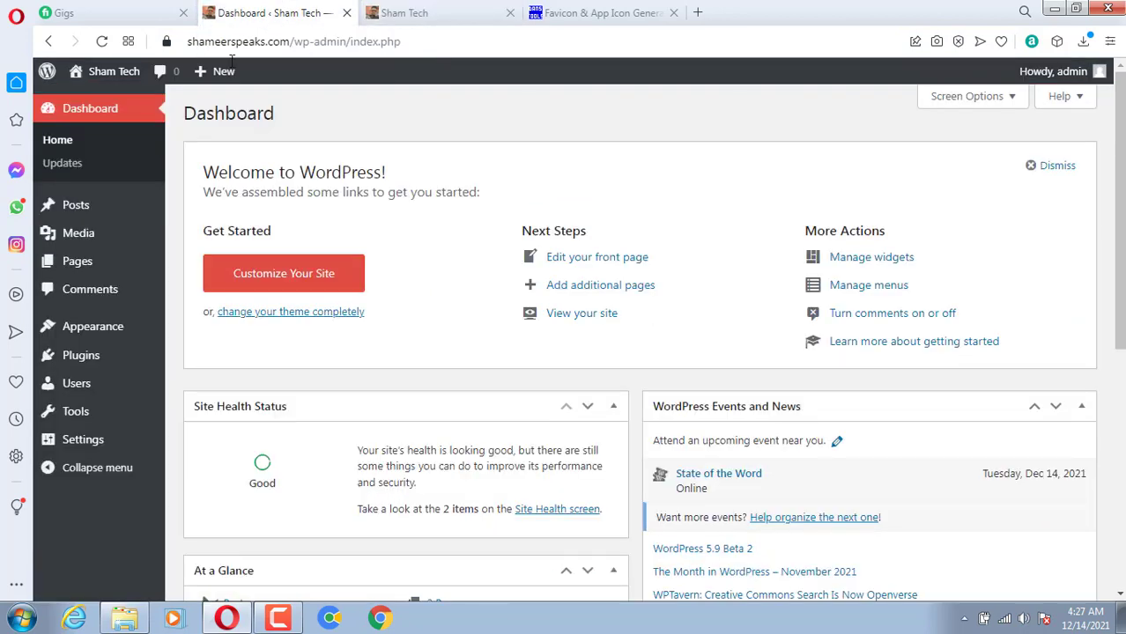
click(610, 15)
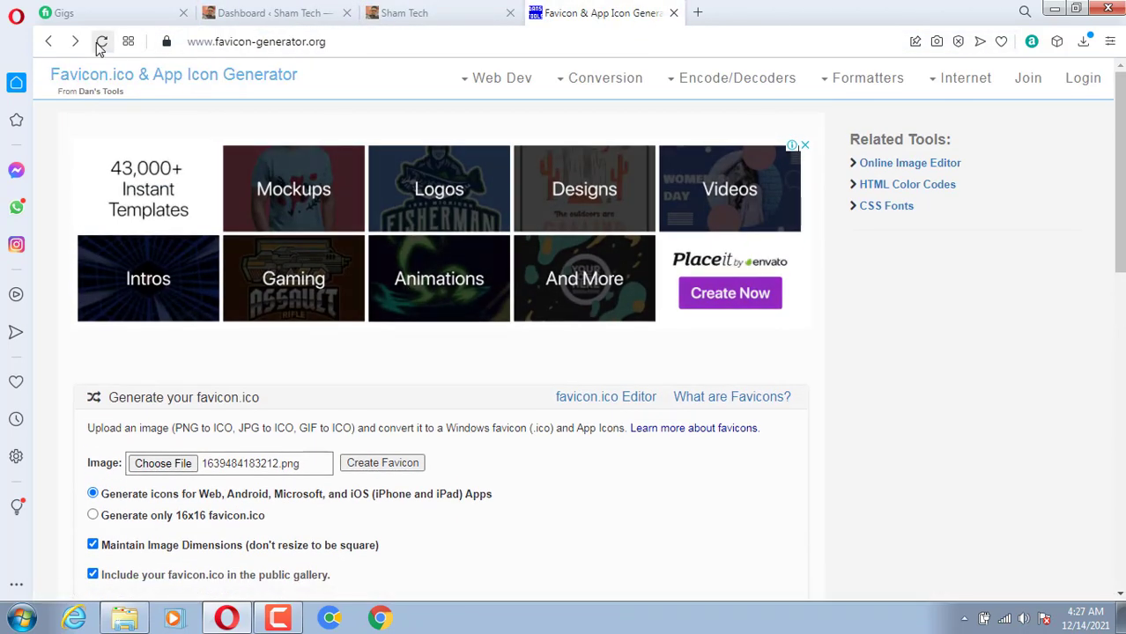
click(698, 13)
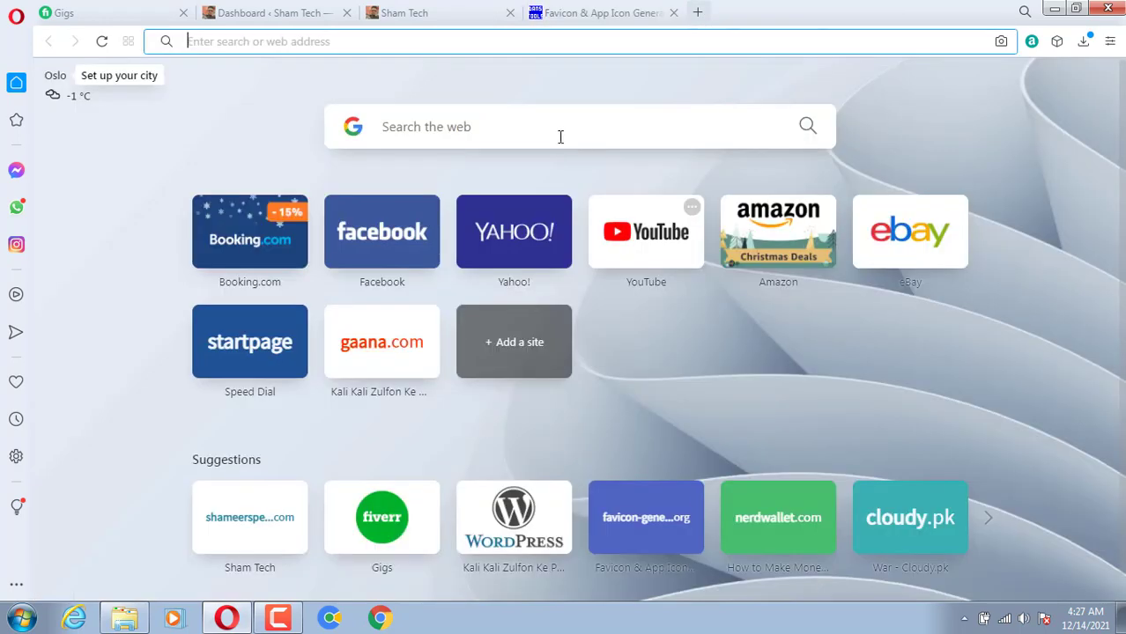
text(fav)
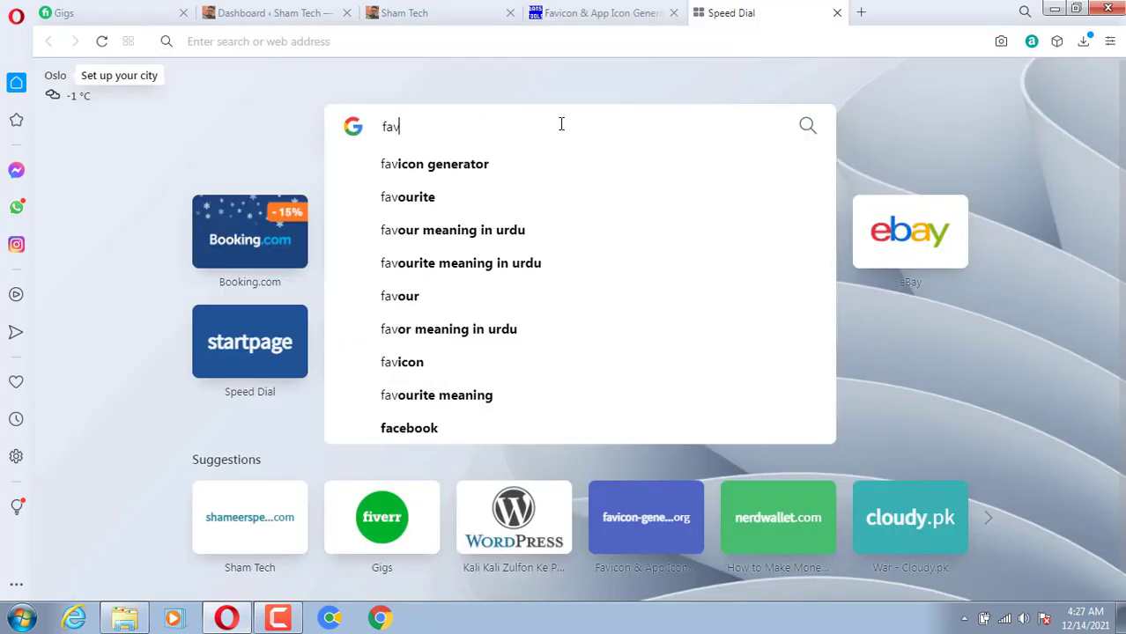
key(Down)
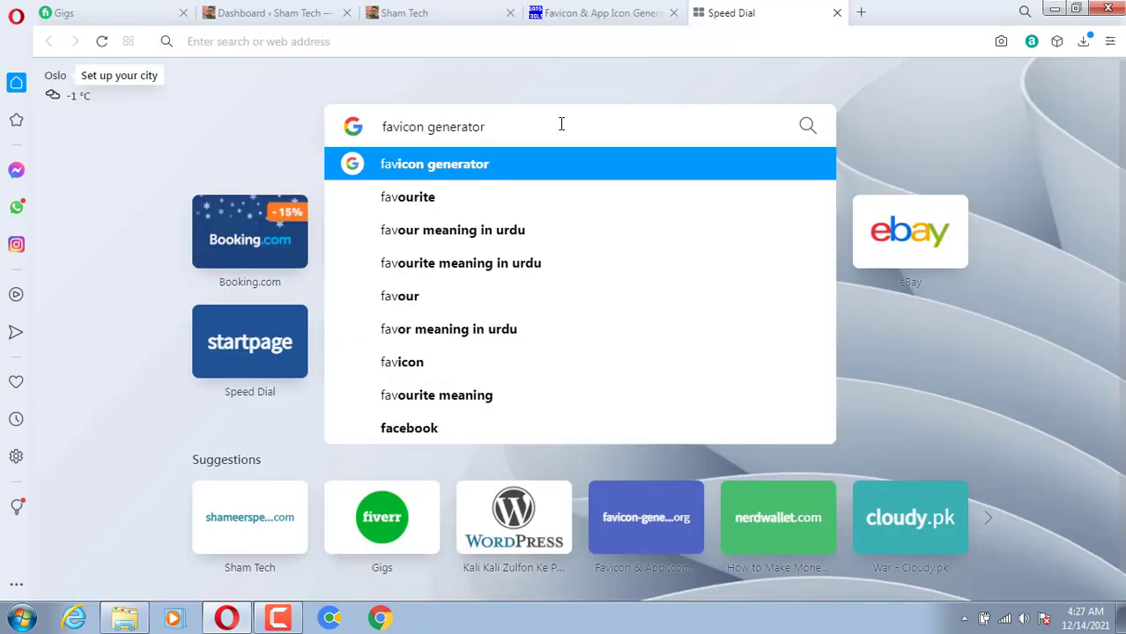
key(Return)
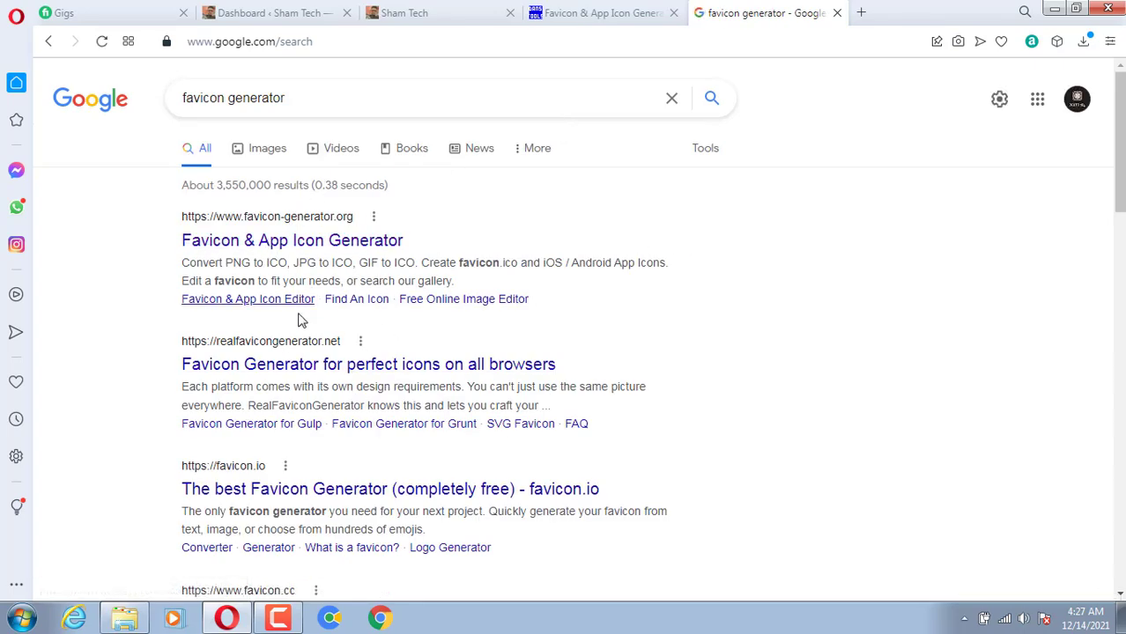
click(297, 249)
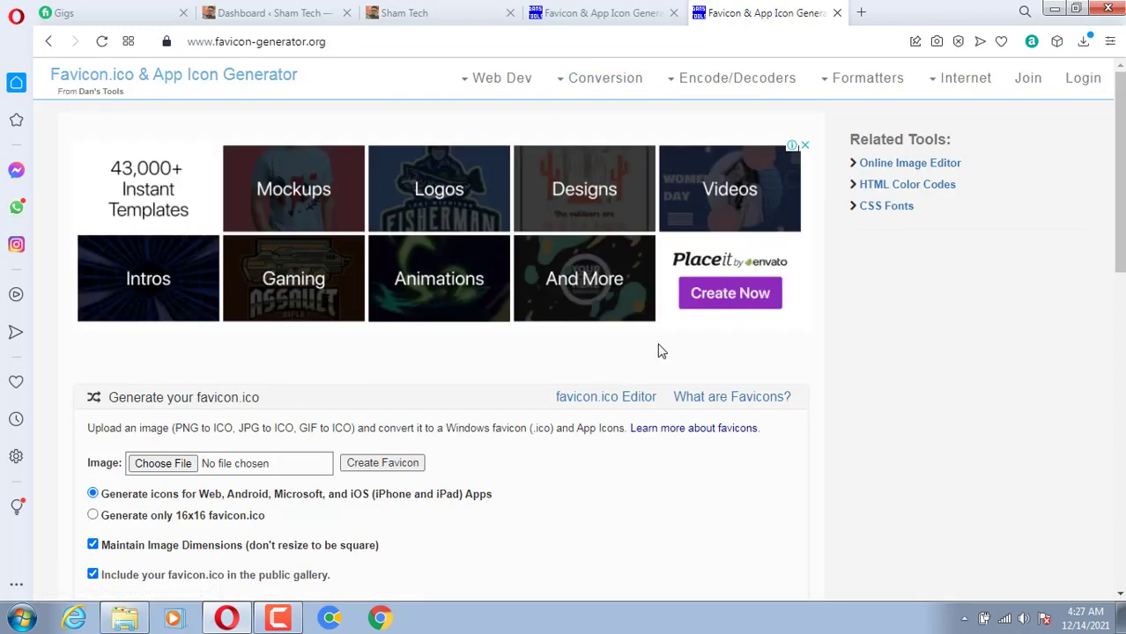
click(674, 13)
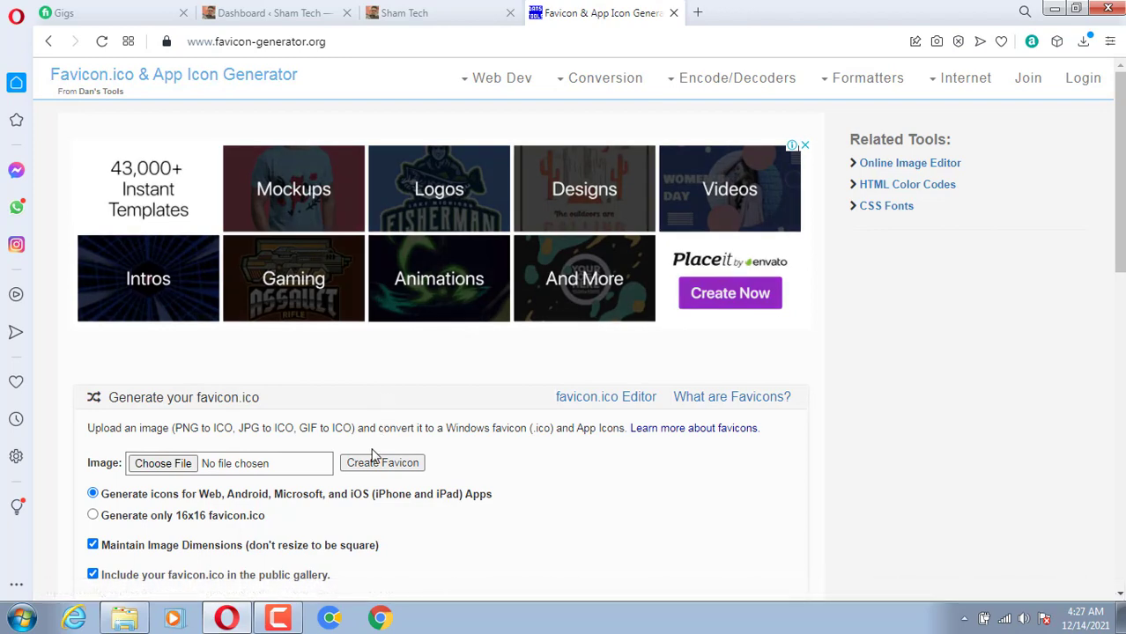
- Upload the image 1639484183212.png and create a favicon with icons for Web, Android, Microsoft and iOS apps
click(176, 463)
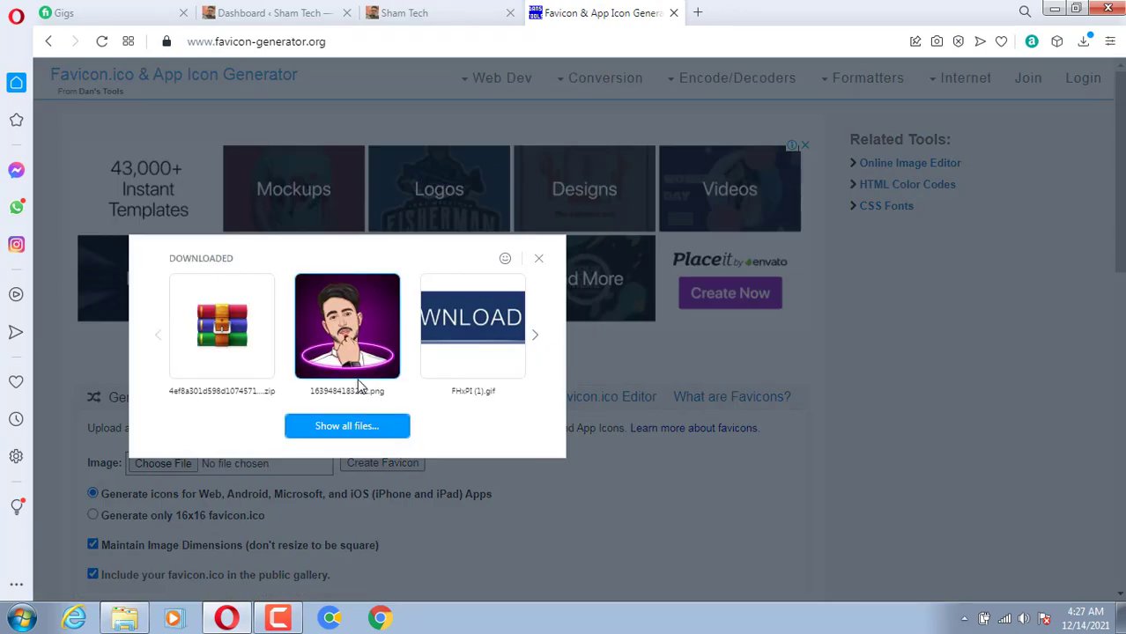
click(347, 353)
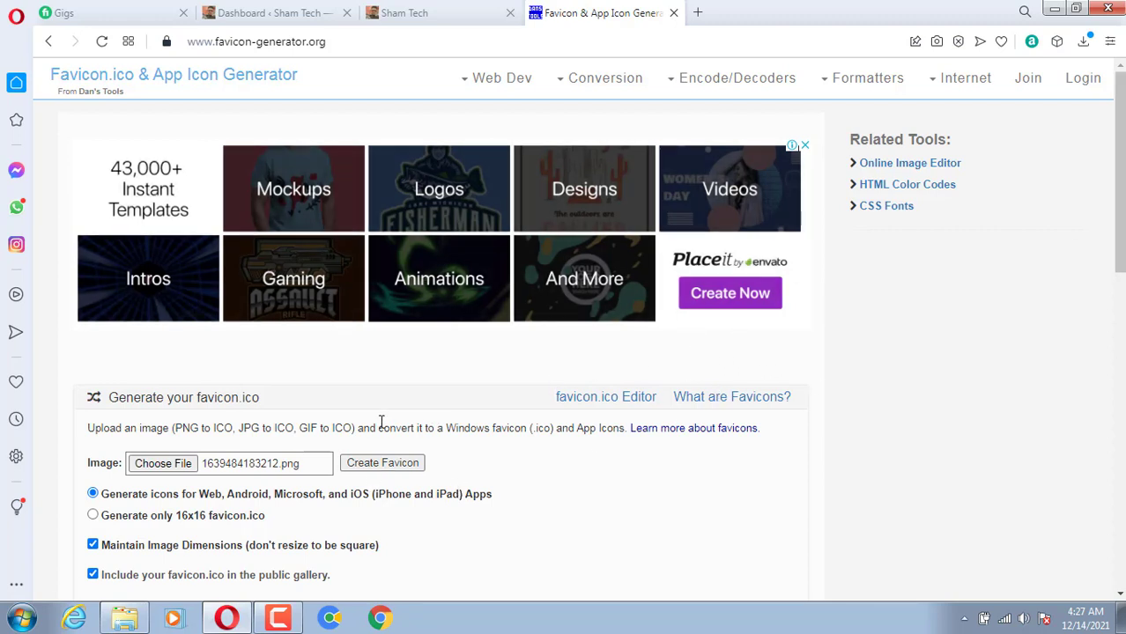
click(373, 475)
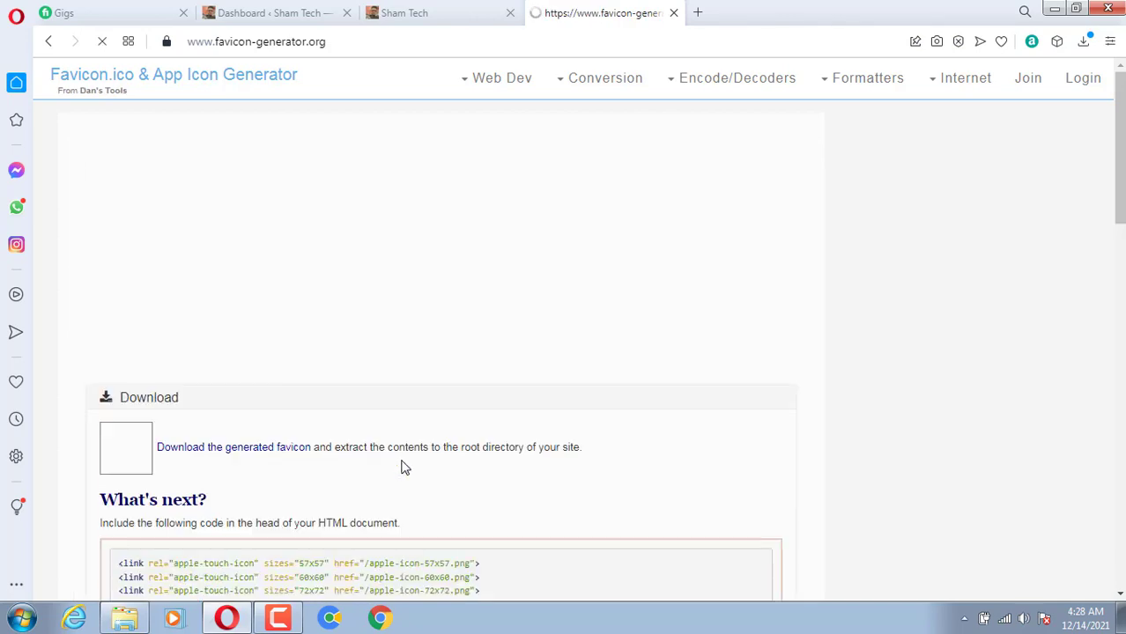
scroll(216, 306, down, 2)
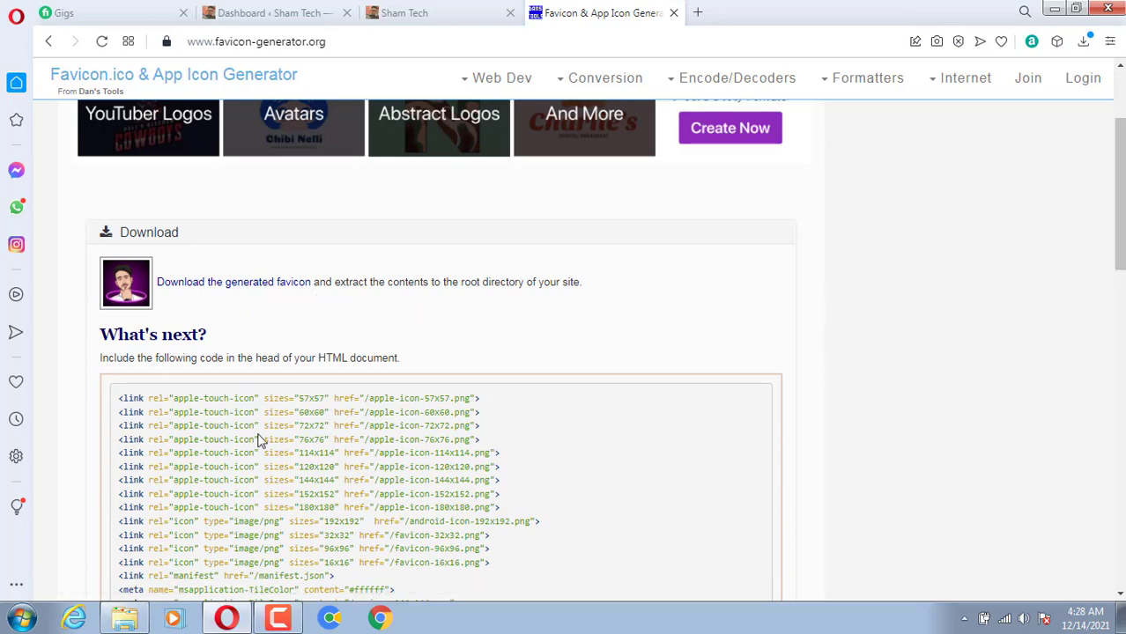
- Switch to the Windows Explorer folder of extracted favicon files, review the generated icons, and return to the browser
click(125, 619)
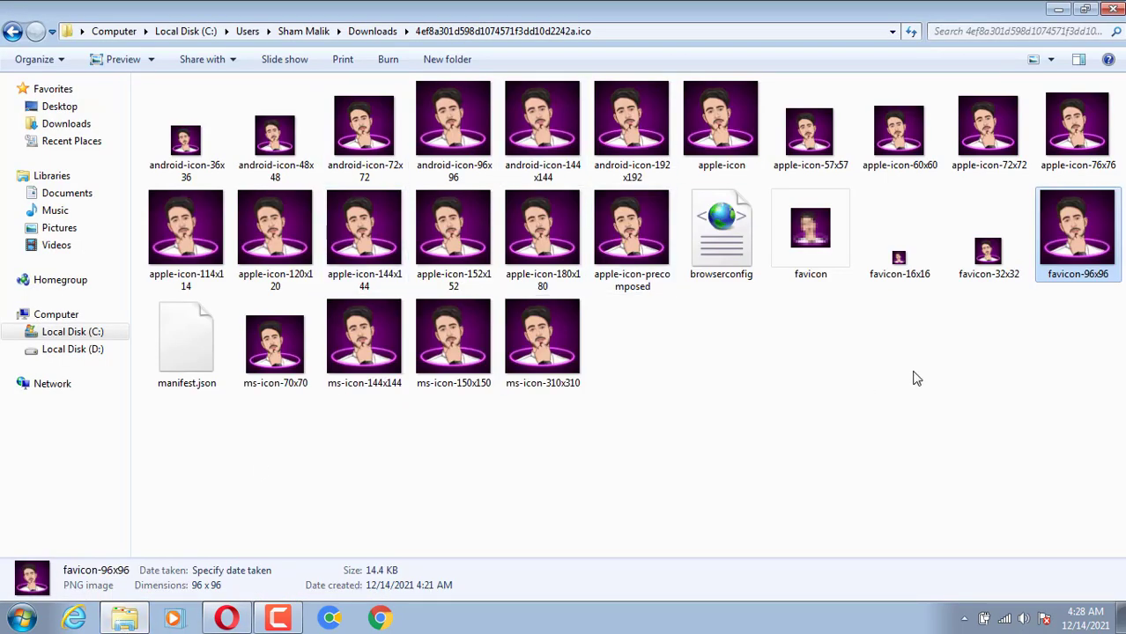
drag(1044, 418, 233, 138)
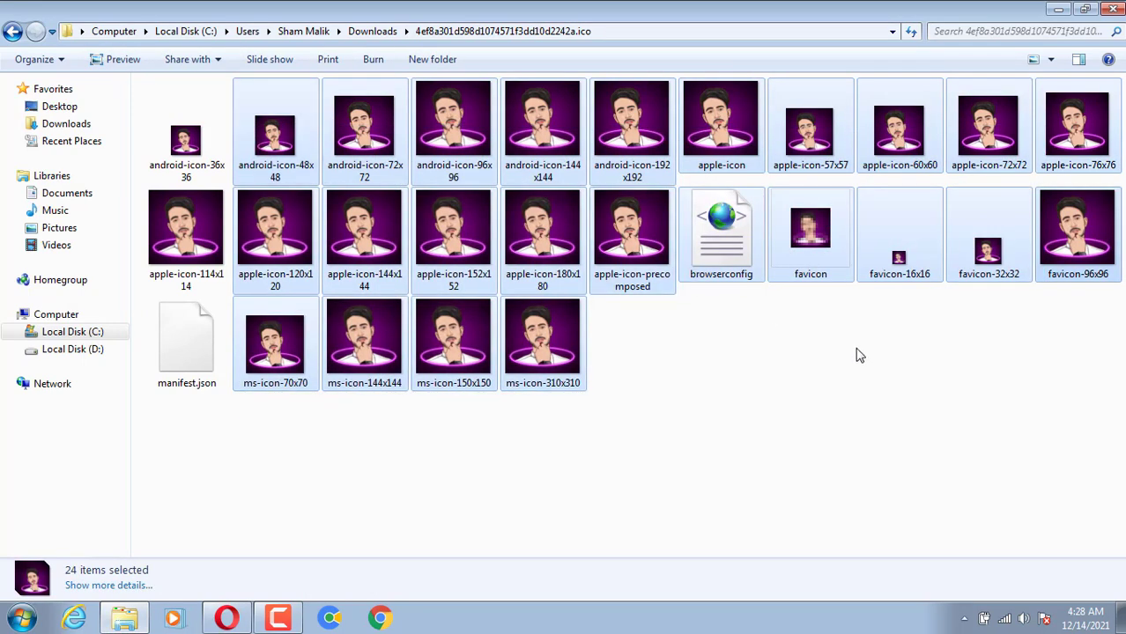
click(198, 137)
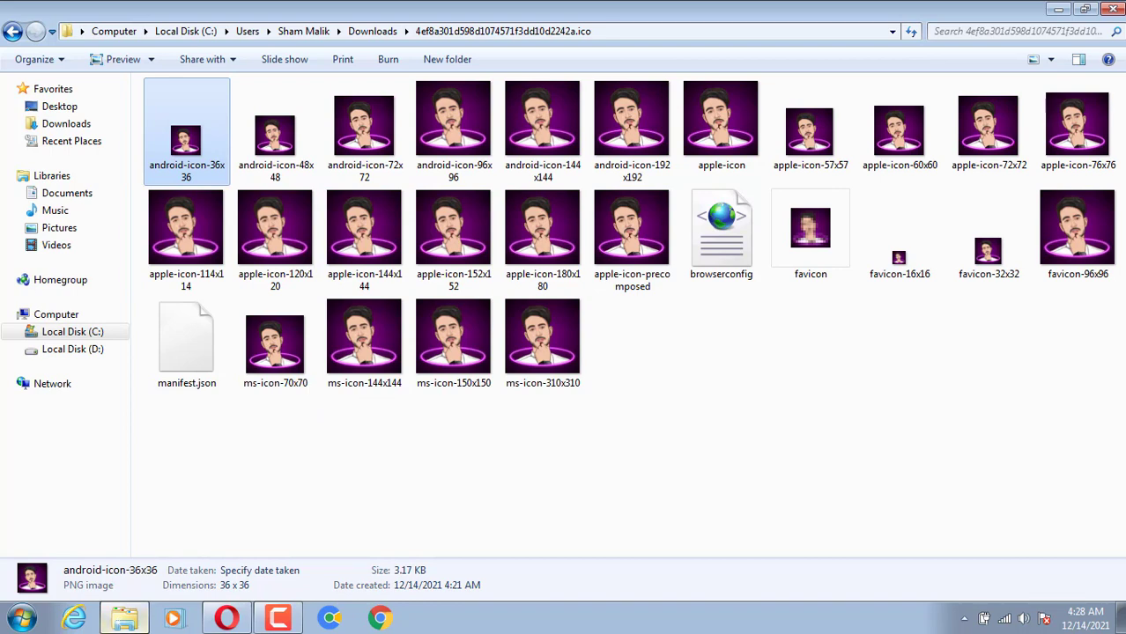
click(127, 617)
- Copy the complete block of favicon link and meta tags provided for the HTML head
scroll(415, 493, down, 1)
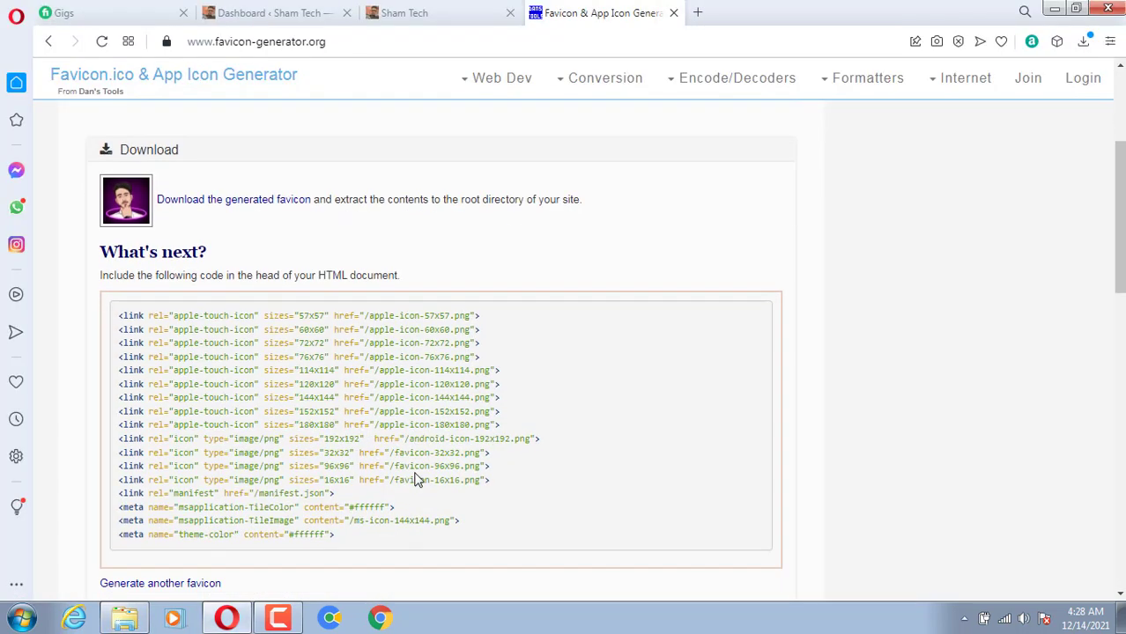
scroll(151, 372, up, 1)
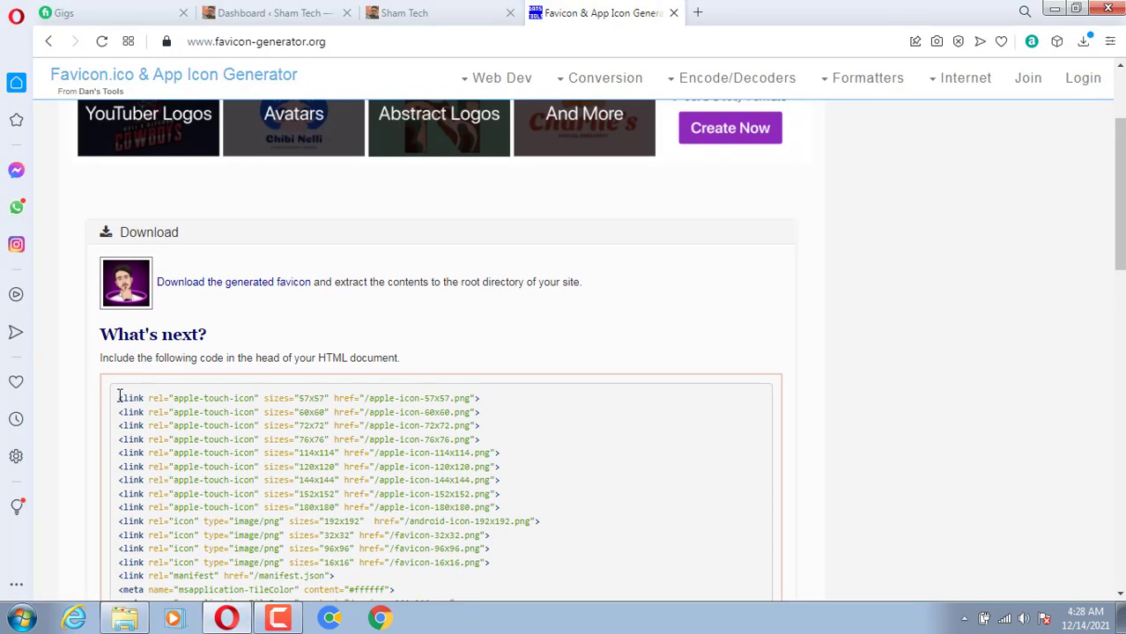
drag(119, 396, 399, 386)
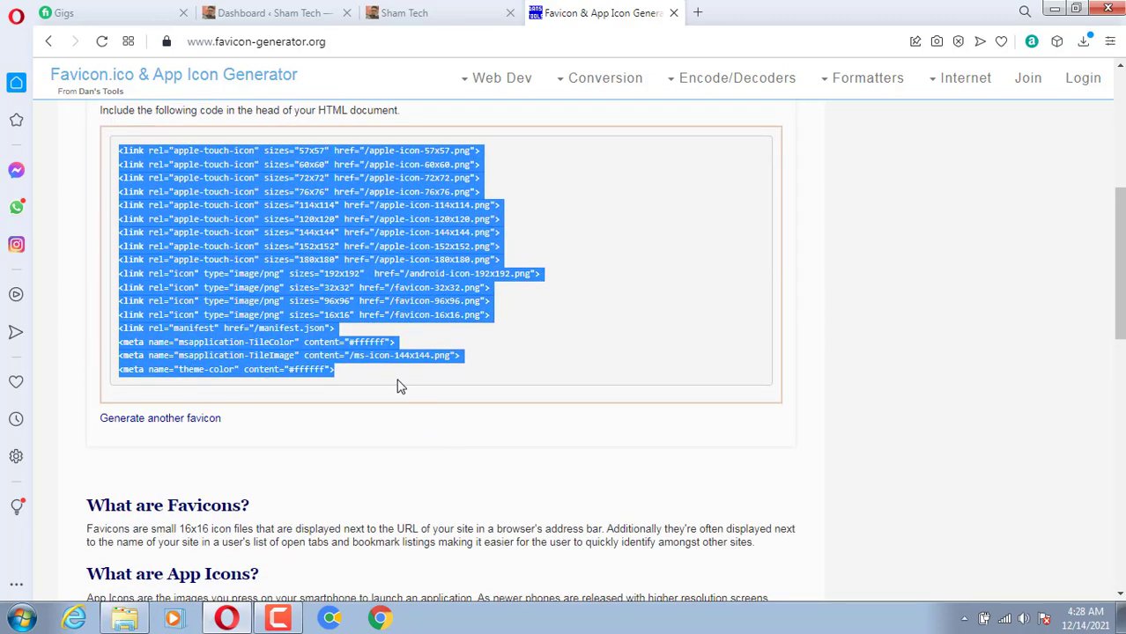
scroll(398, 386, up, 2)
right_click(284, 321)
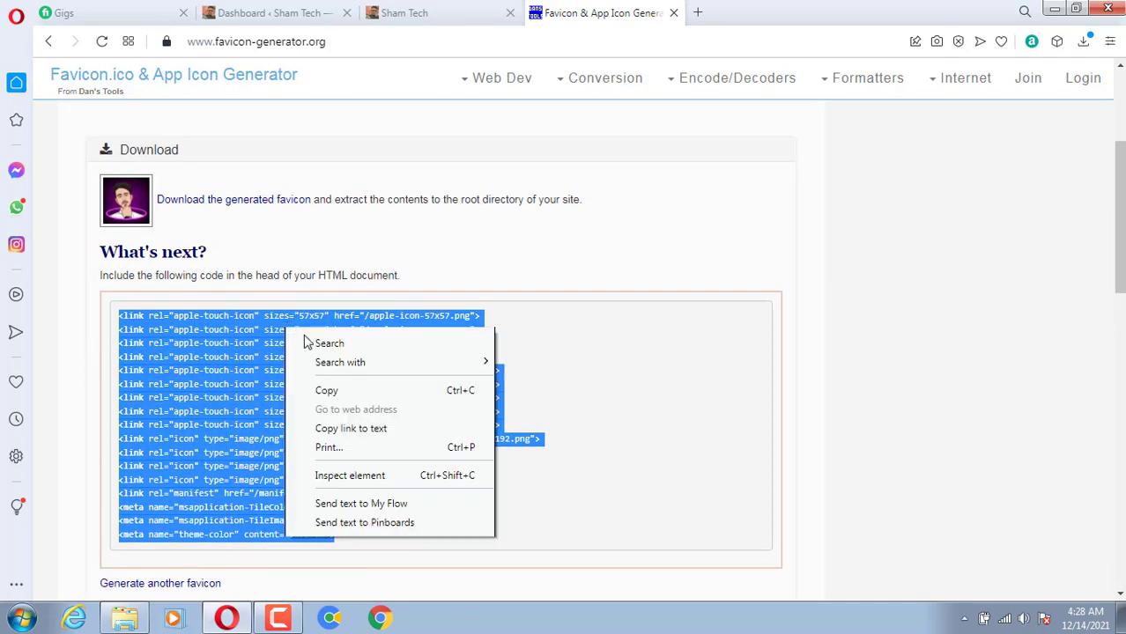
click(328, 390)
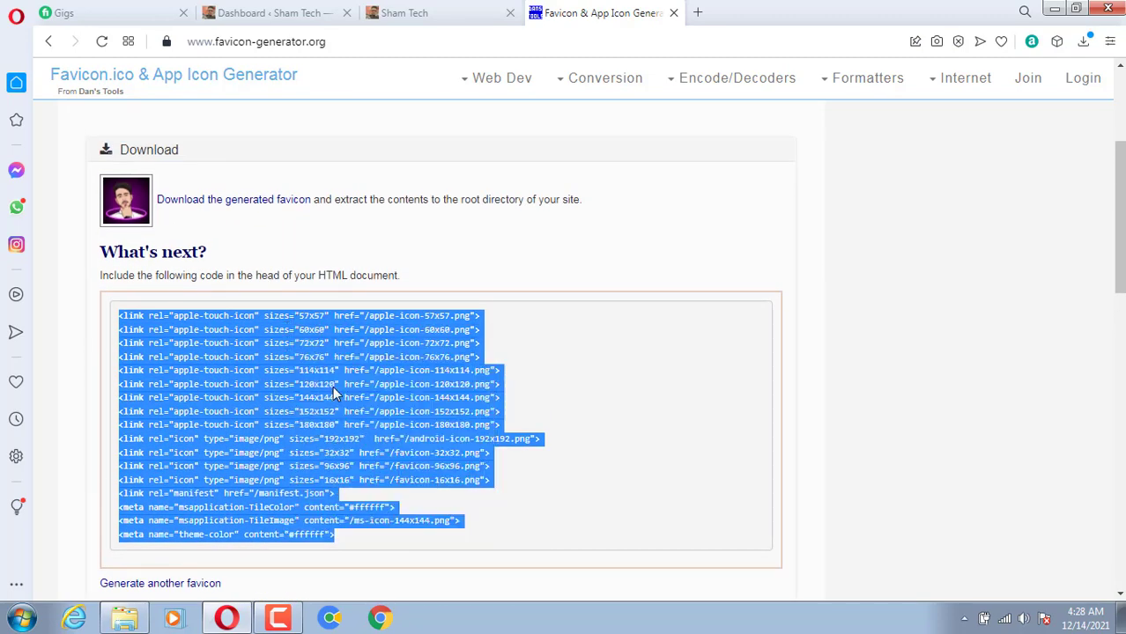
- Open the Ample Blog theme's header.php file in the WordPress Theme Editor
click(268, 13)
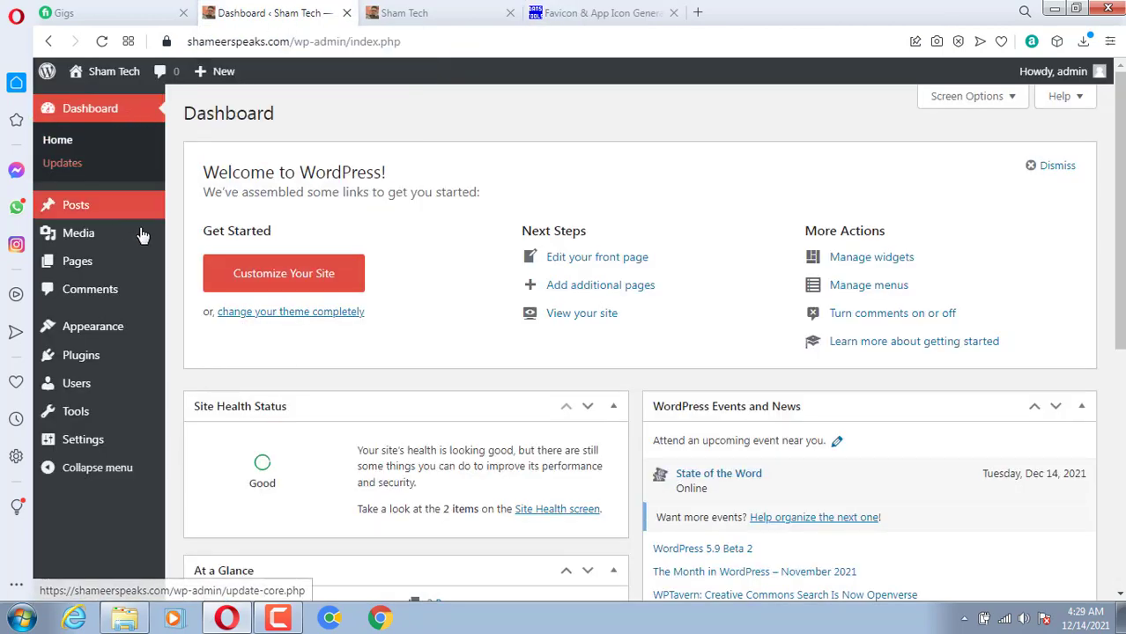
mouse_move(86, 342)
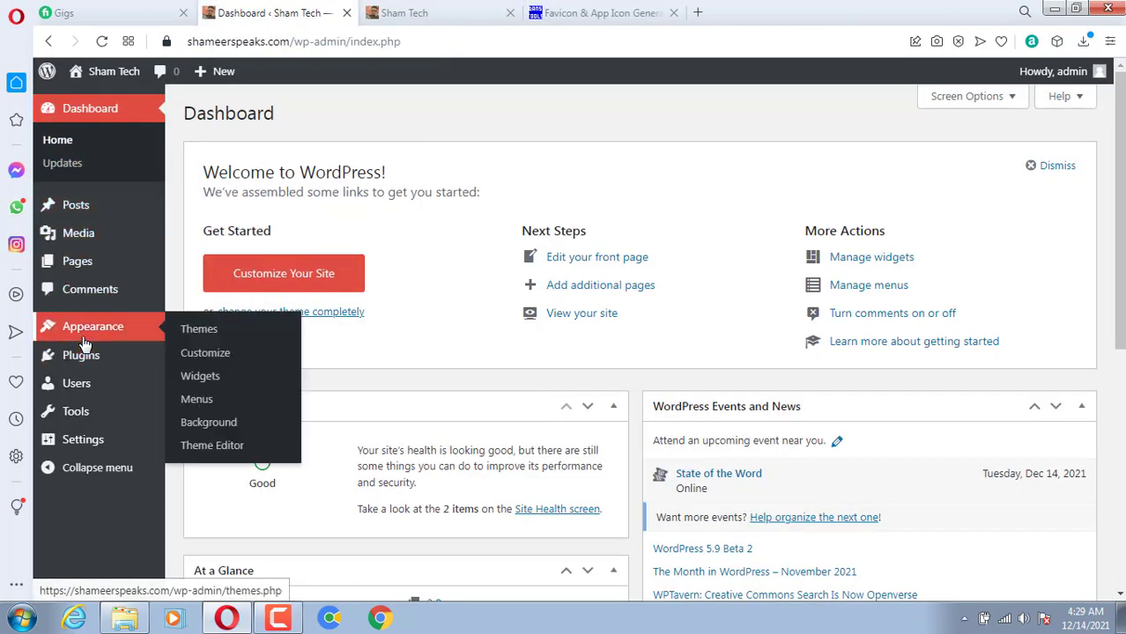
click(221, 447)
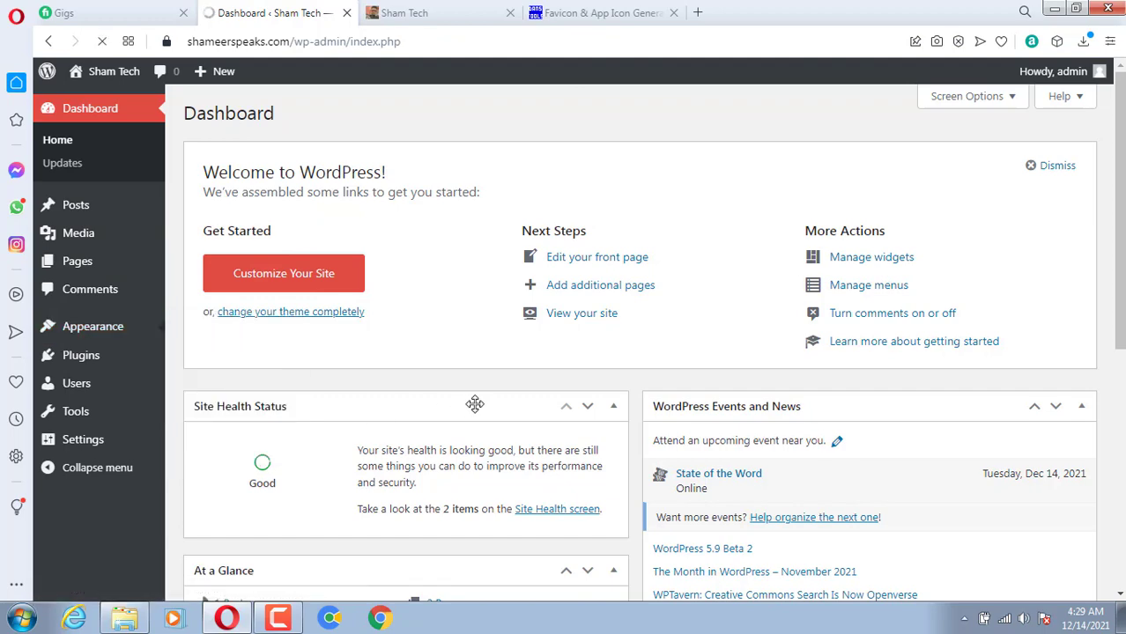
scroll(455, 389, down, 3)
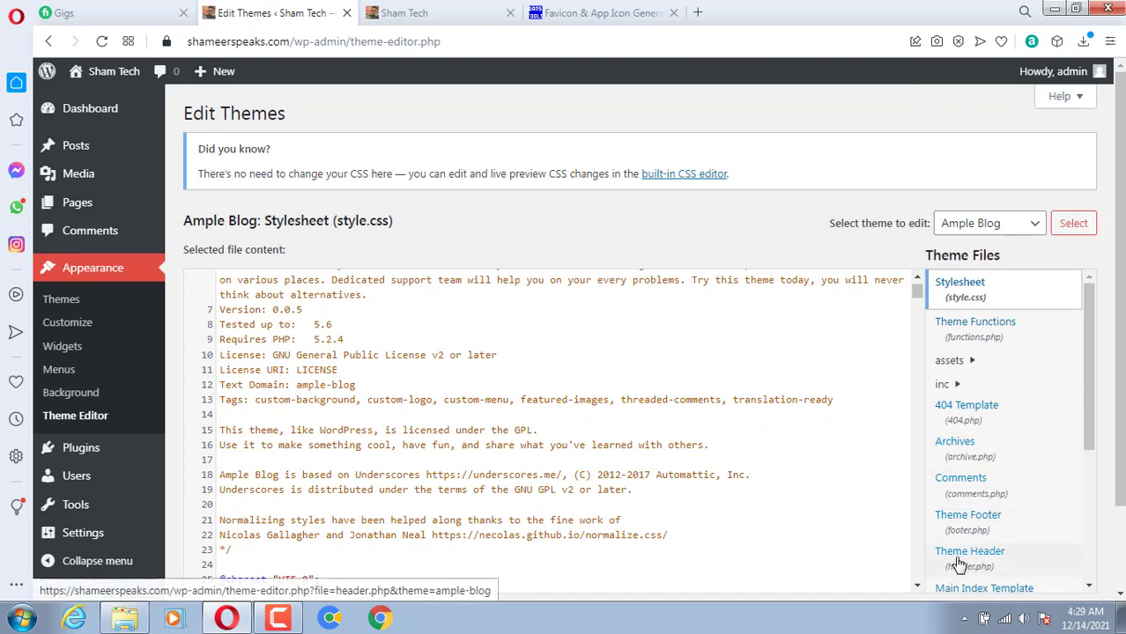
click(1007, 568)
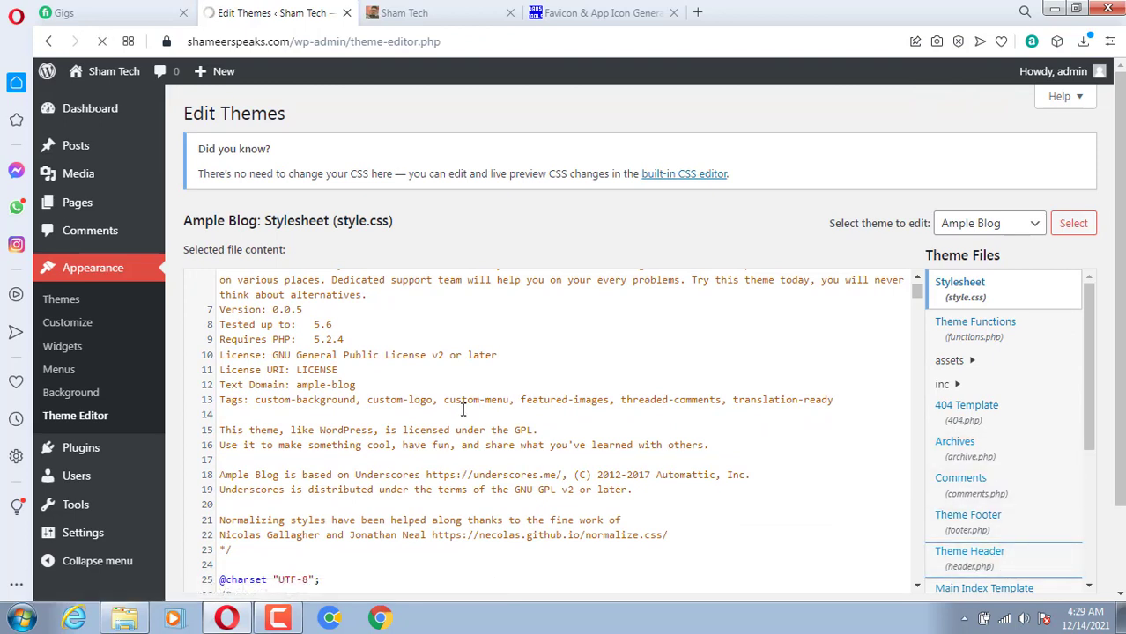
- Paste the copied favicon code into header.php below the wp_head() line, just before the closing head tag
scroll(450, 350, down, 3)
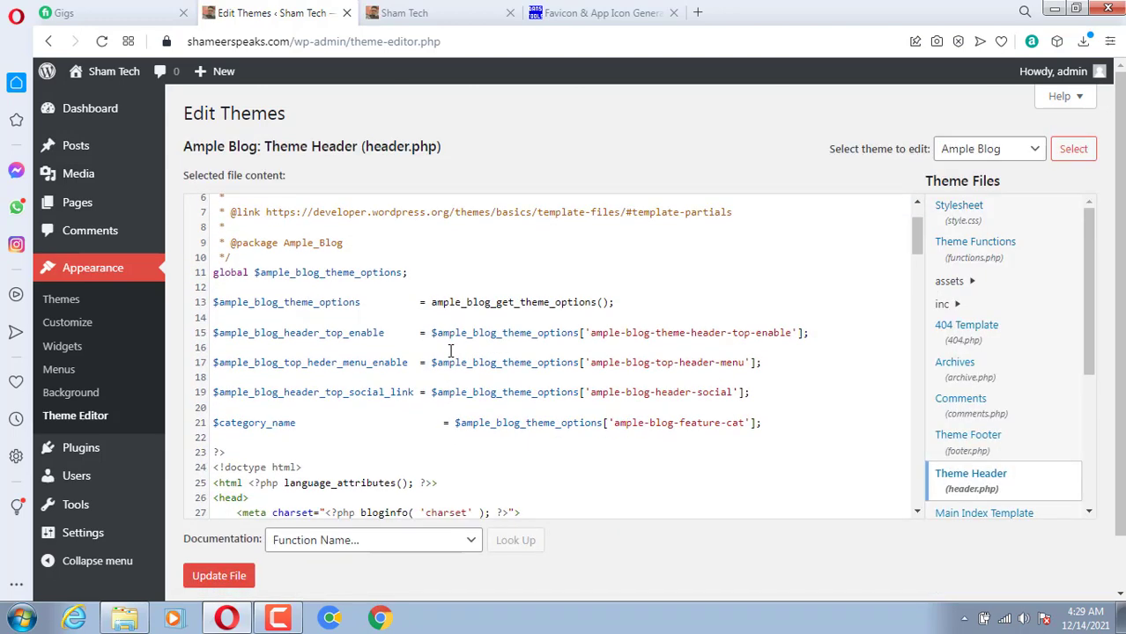
scroll(450, 350, down, 2)
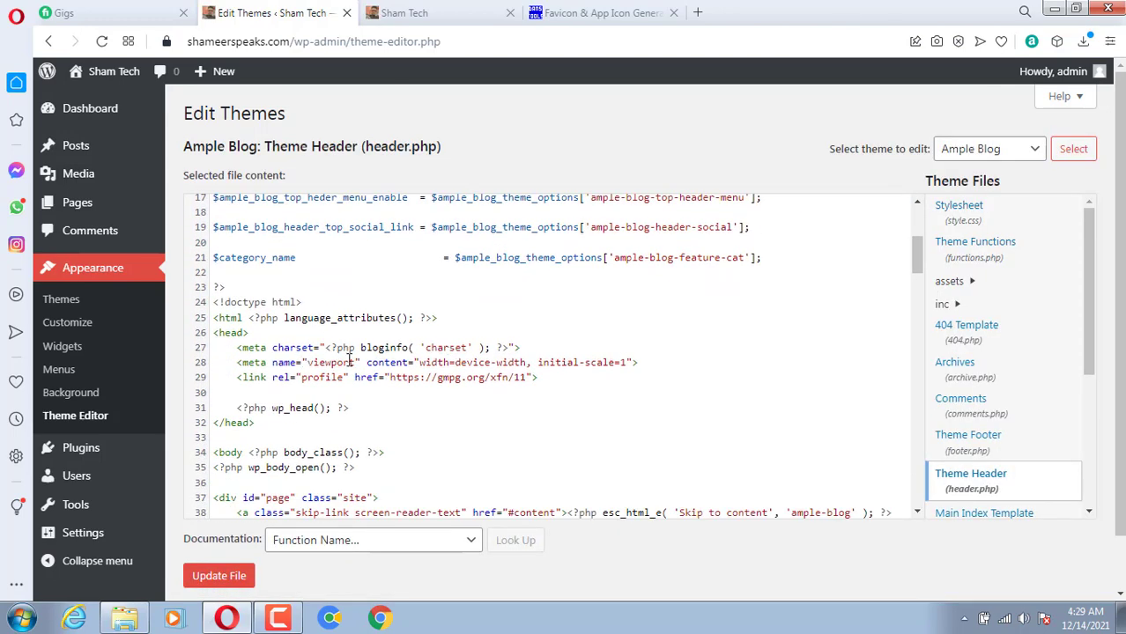
click(356, 408)
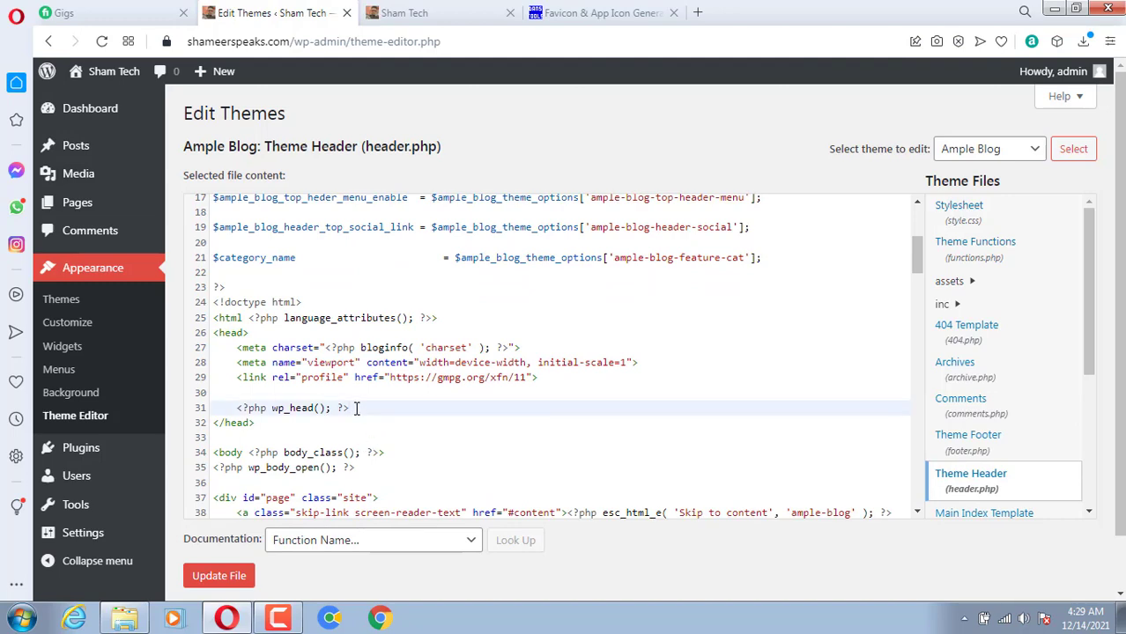
key(Return)
key(Return)
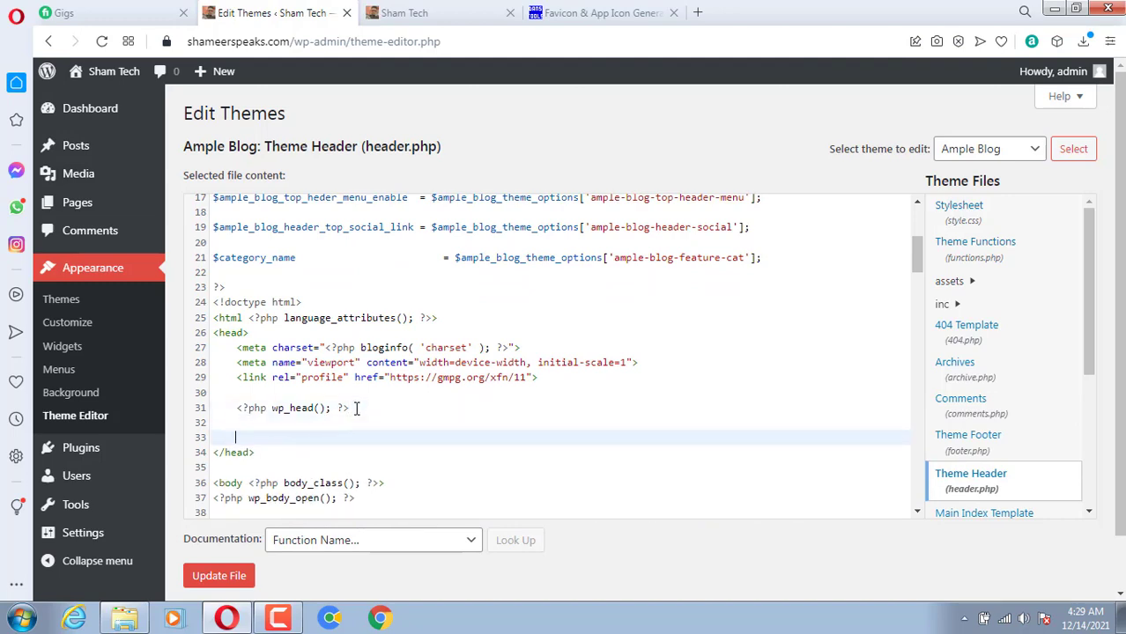
key(ctrl+v)
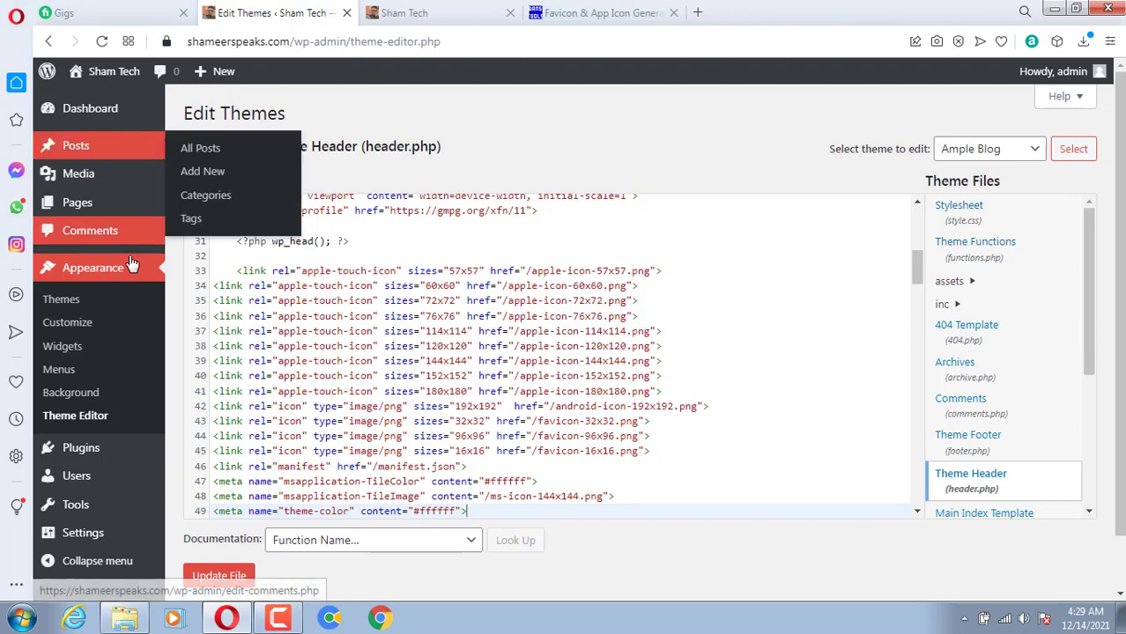
- Leave the Theme Editor for the WordPress dashboard, discarding the unsaved header.php changes
click(88, 117)
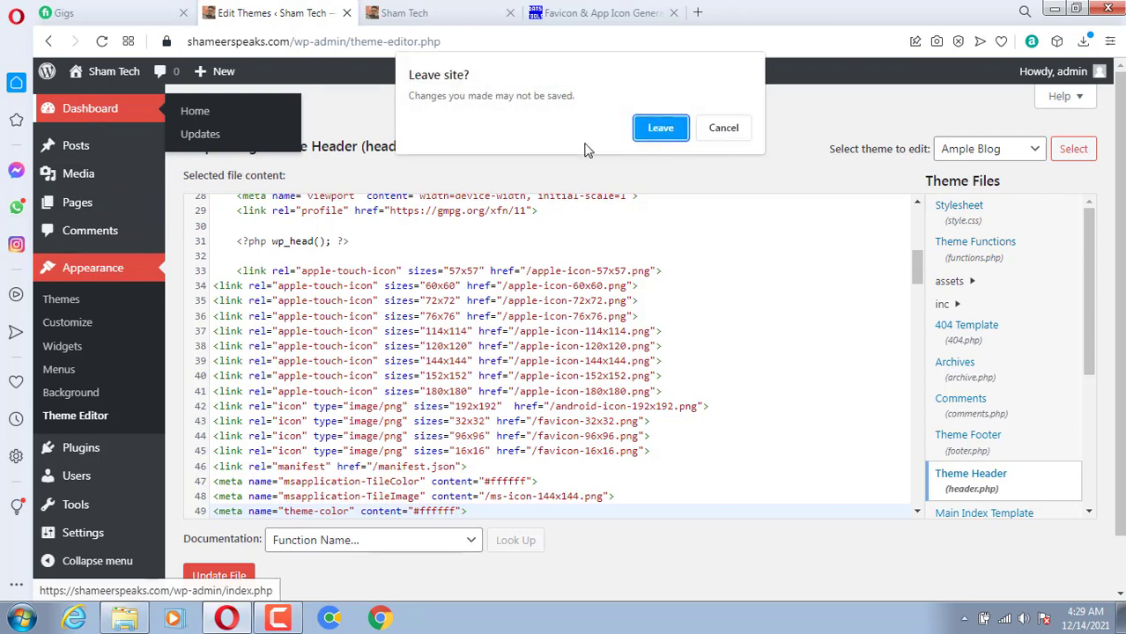
click(661, 131)
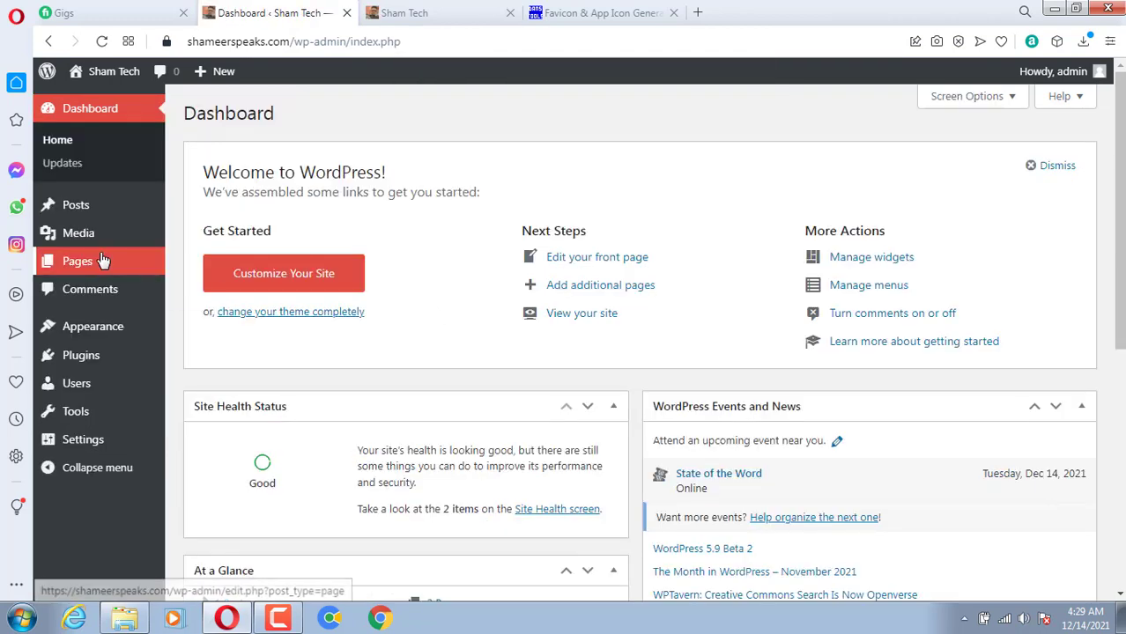
- Open the Site Identity settings in the theme customizer and start changing the site icon image
mouse_move(99, 339)
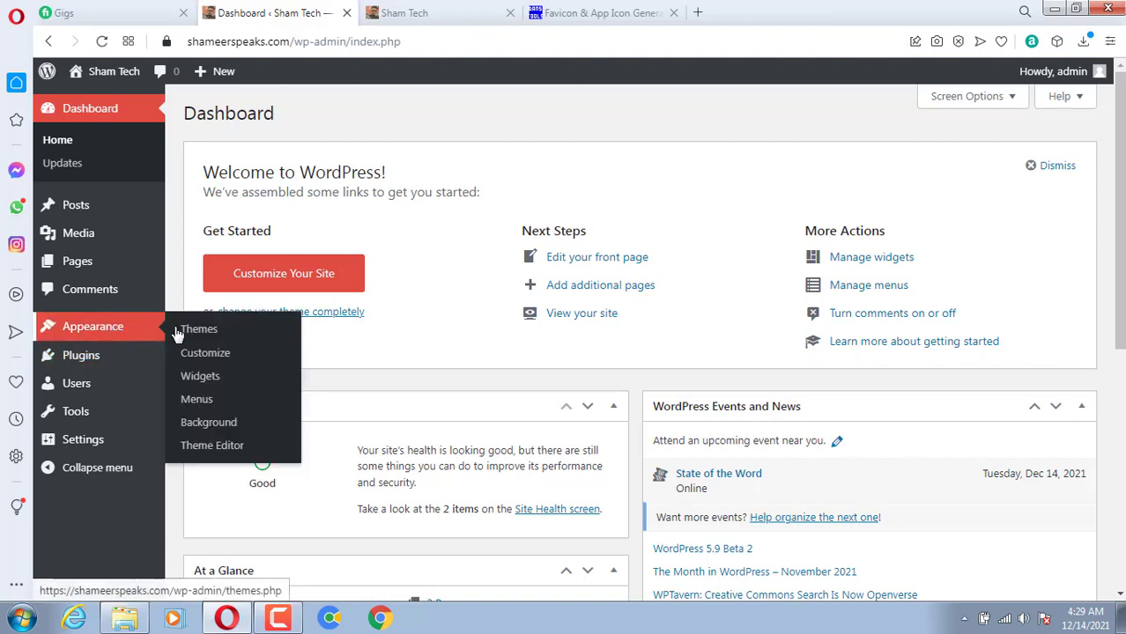
click(275, 274)
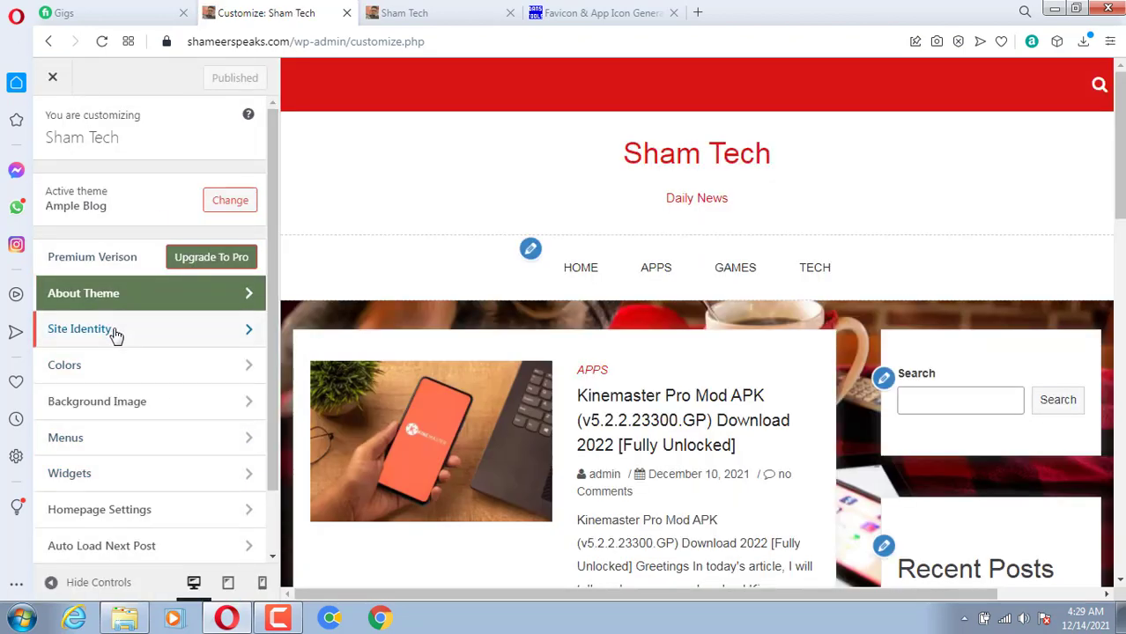
click(115, 329)
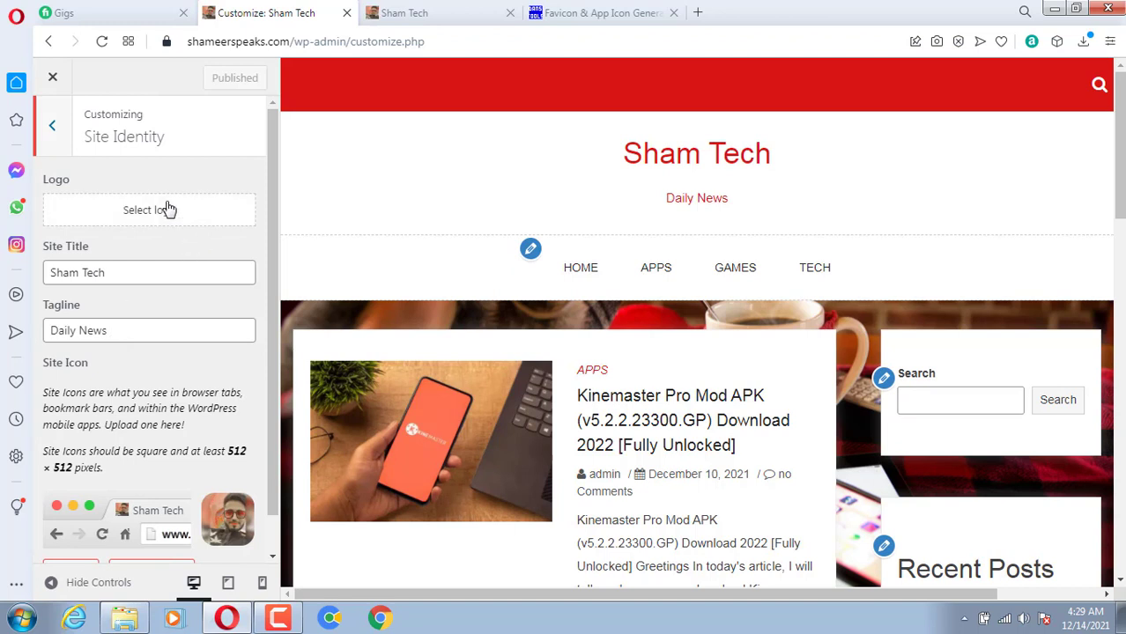
scroll(156, 223, down, 1)
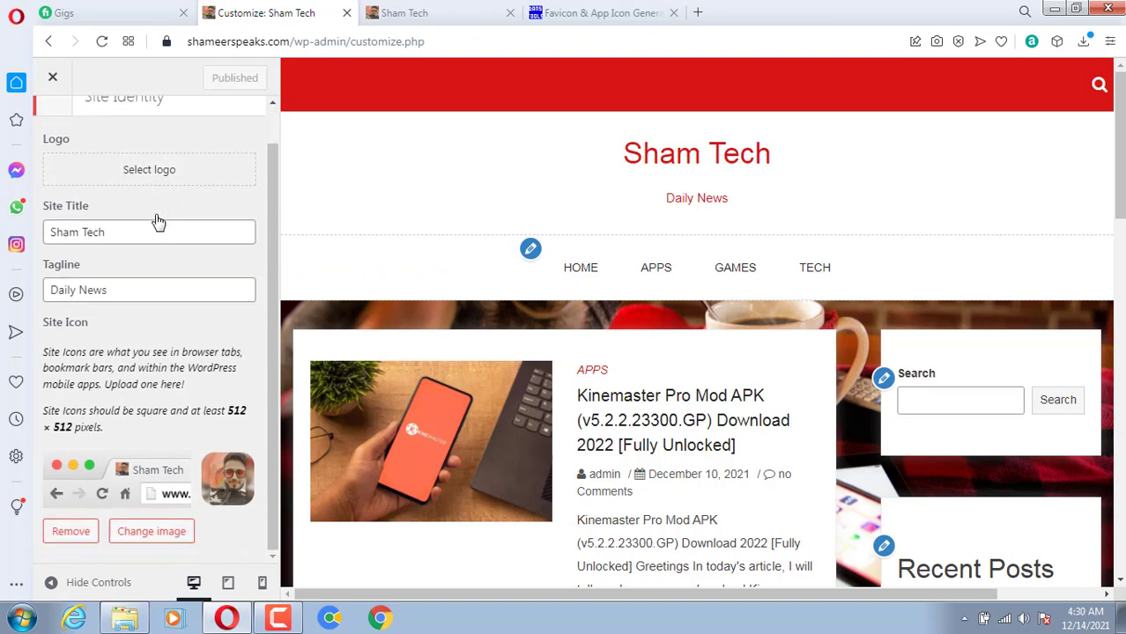
click(146, 534)
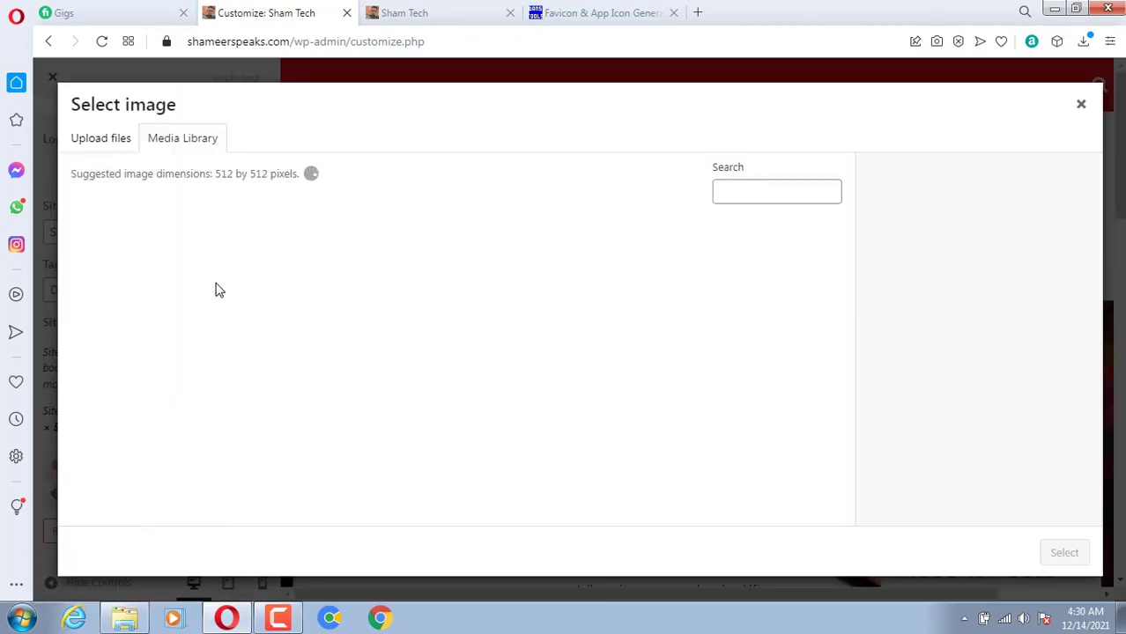
- Choose to upload a file from the computer and browse to the extracted favicon folder in Downloads
click(125, 149)
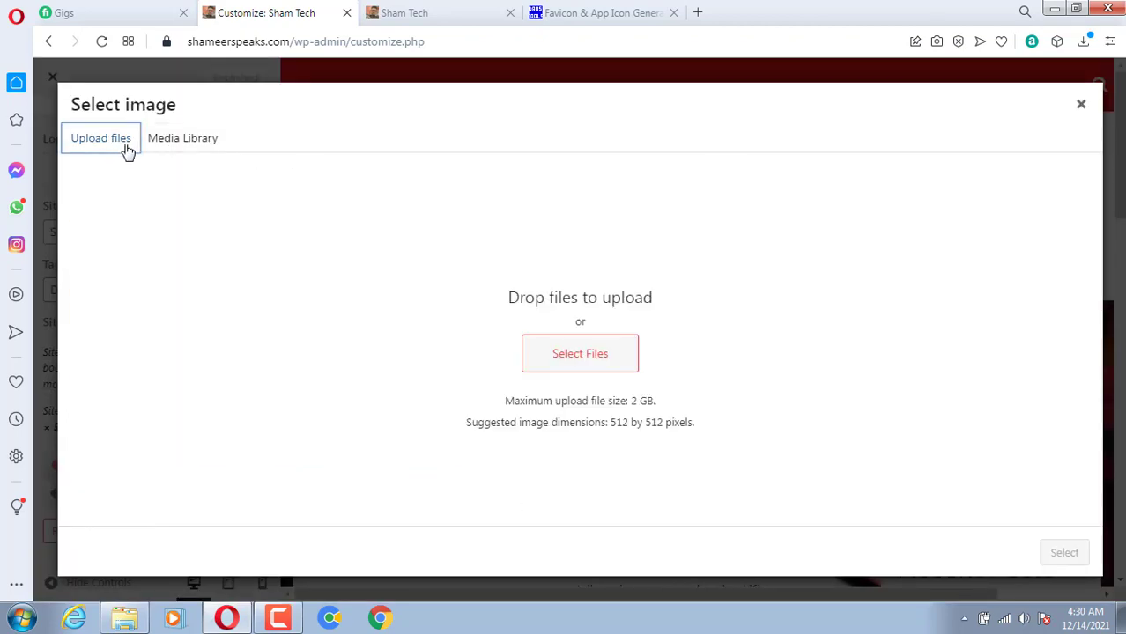
click(578, 370)
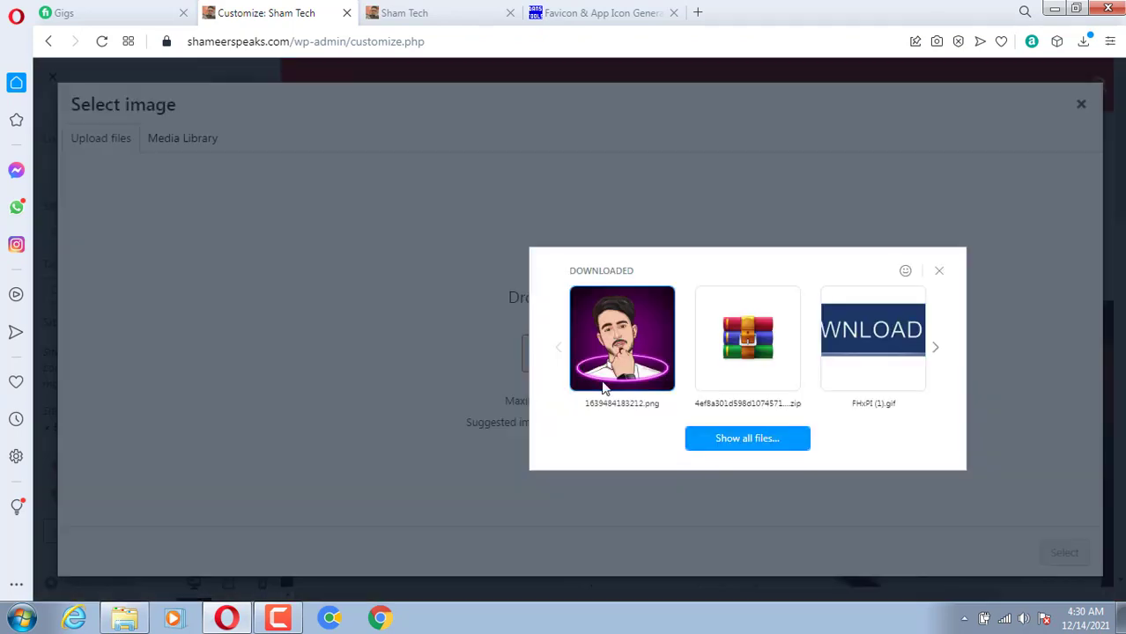
click(735, 452)
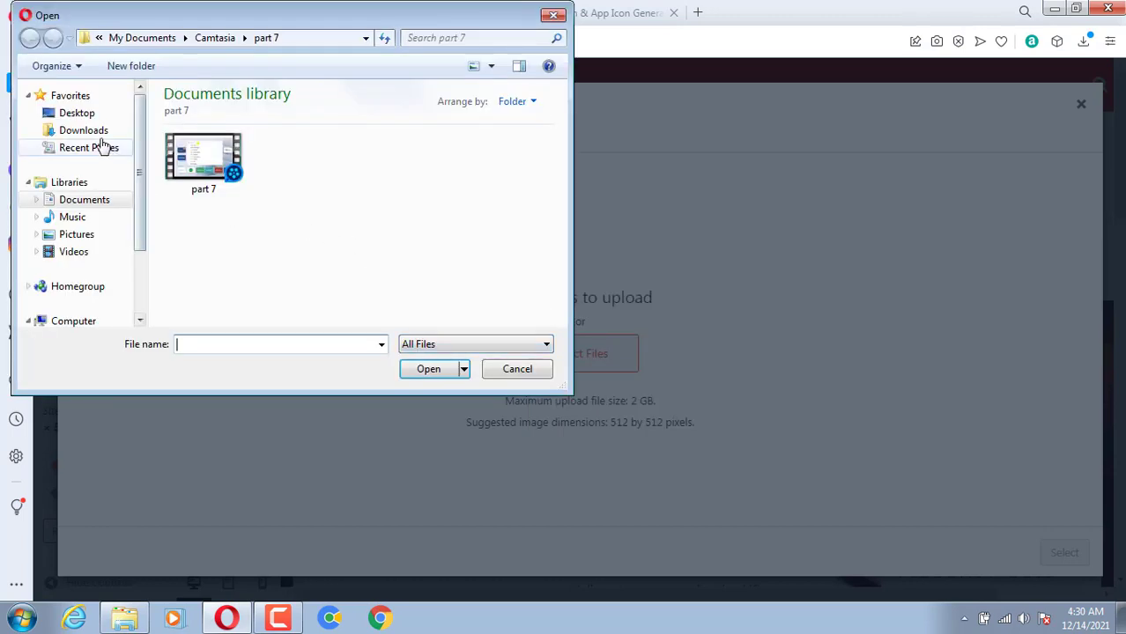
click(99, 132)
double_click(471, 155)
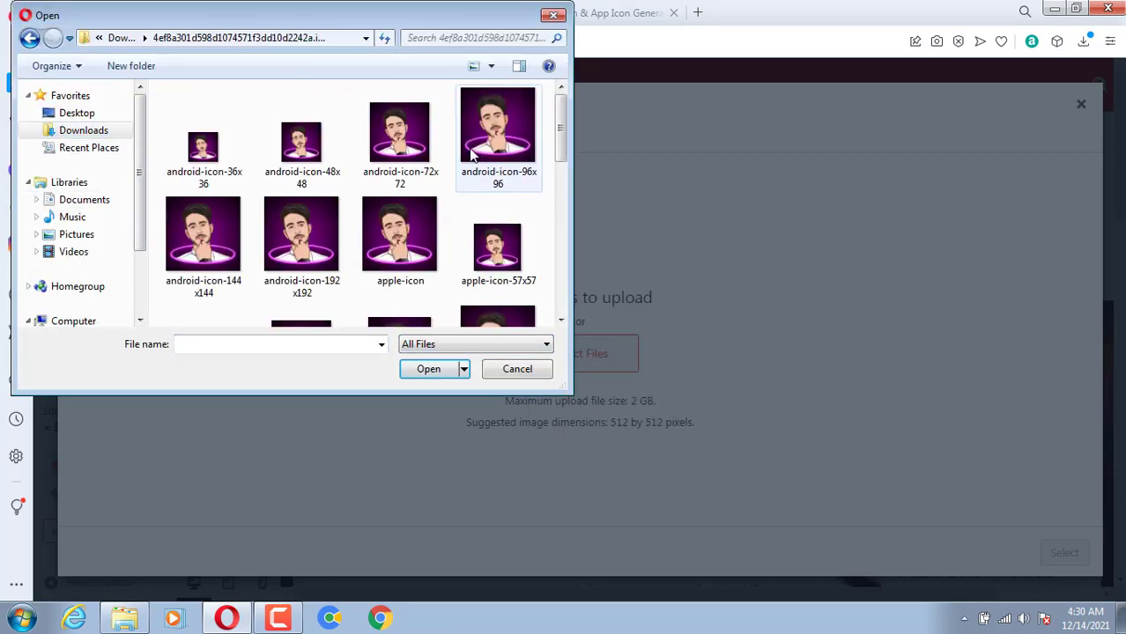
scroll(448, 236, down, 2)
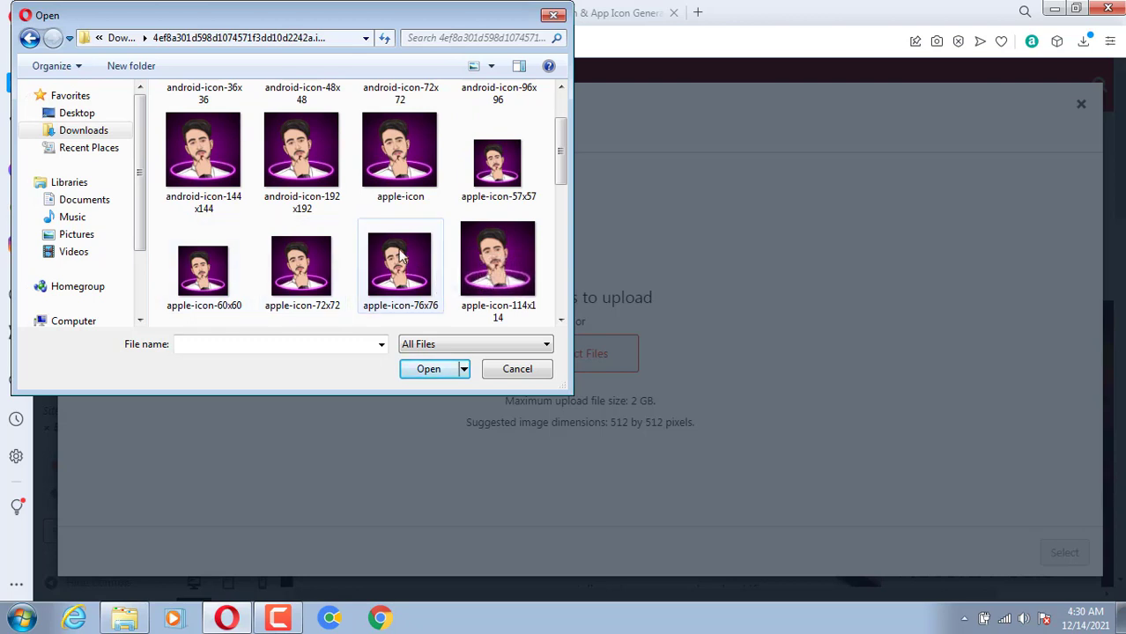
scroll(401, 255, down, 2)
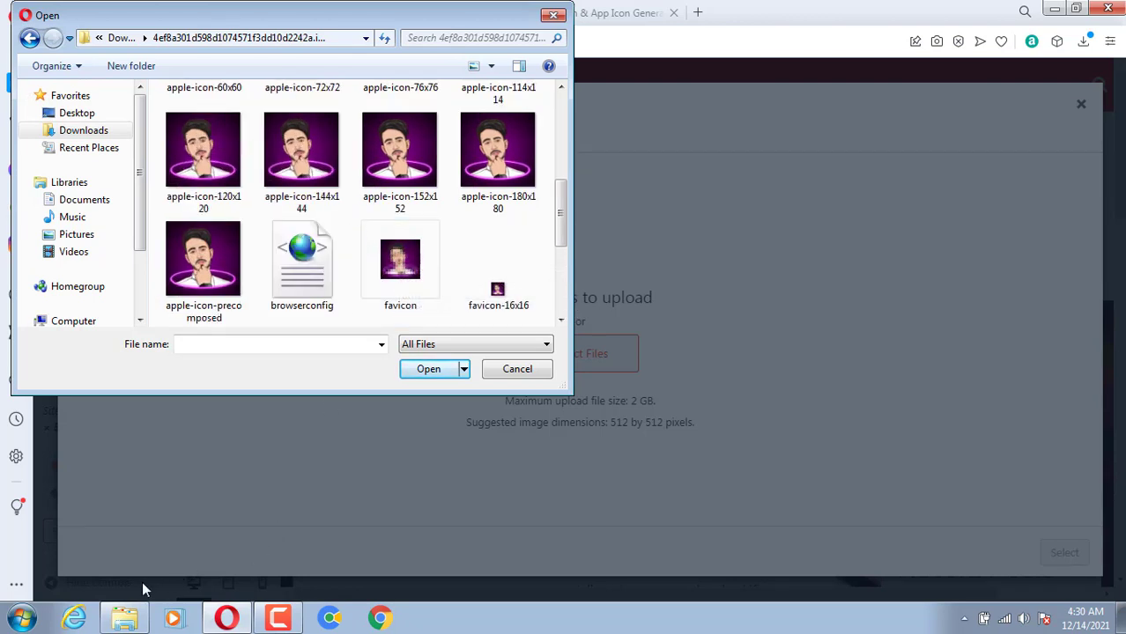
- Switch to File Explorer and check the size of favicon-96x96 among the extracted icons, then return to the browser's file selection
click(138, 622)
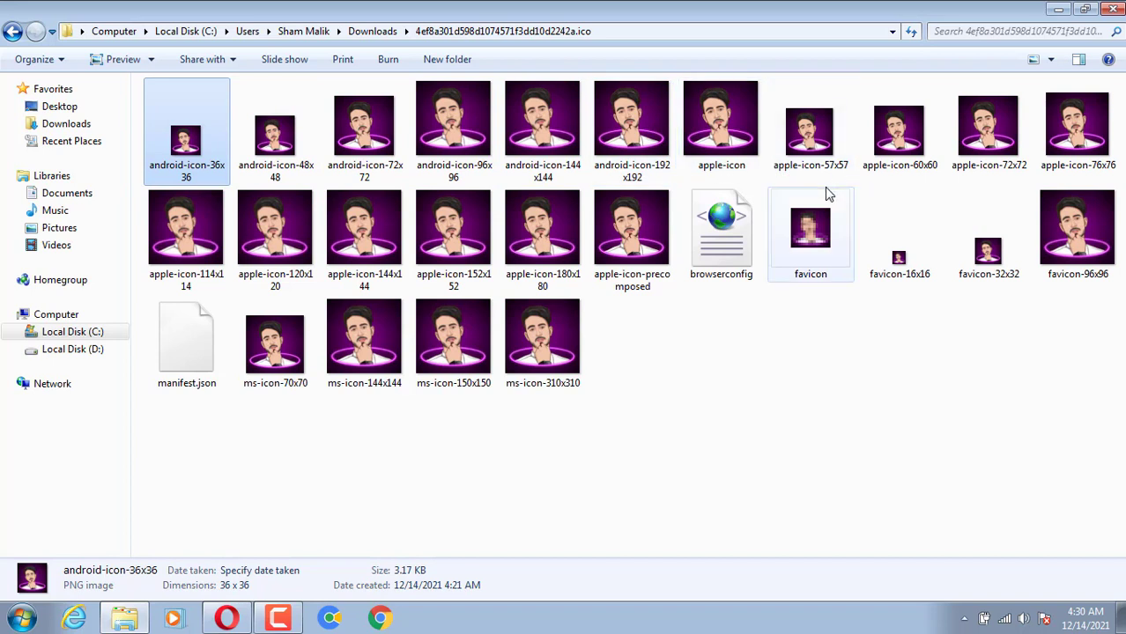
mouse_move(827, 194)
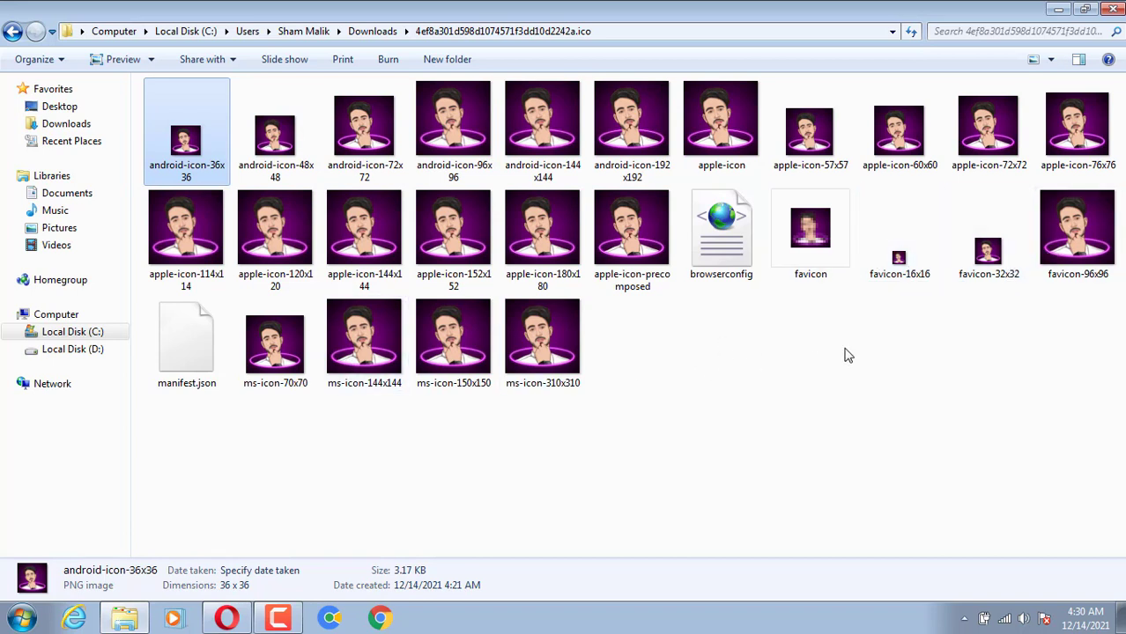
click(1068, 251)
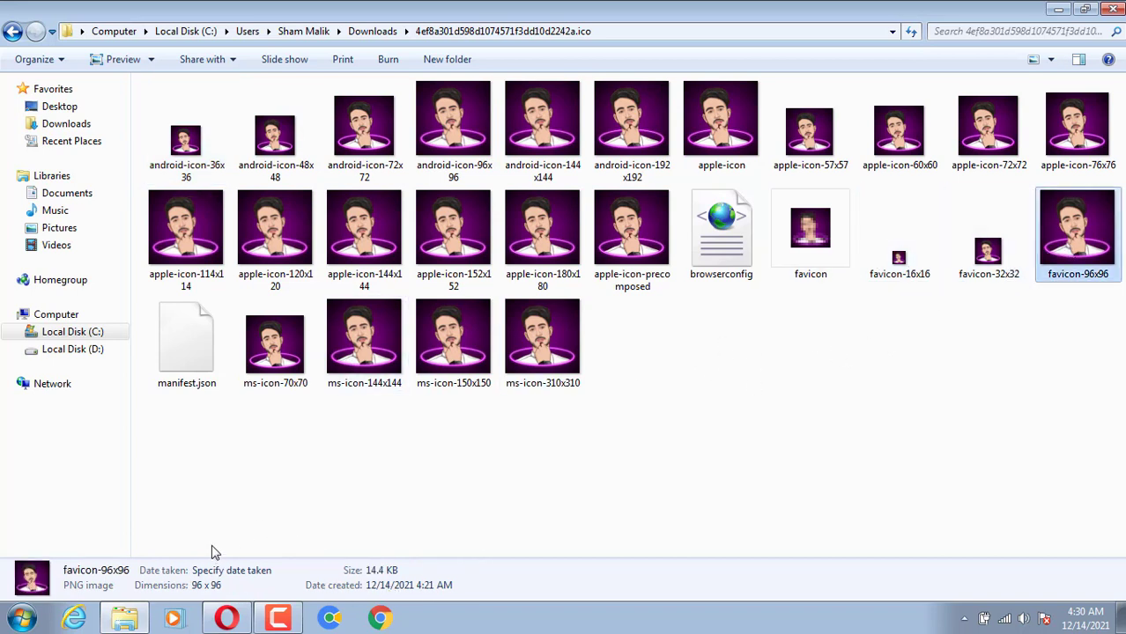
click(273, 620)
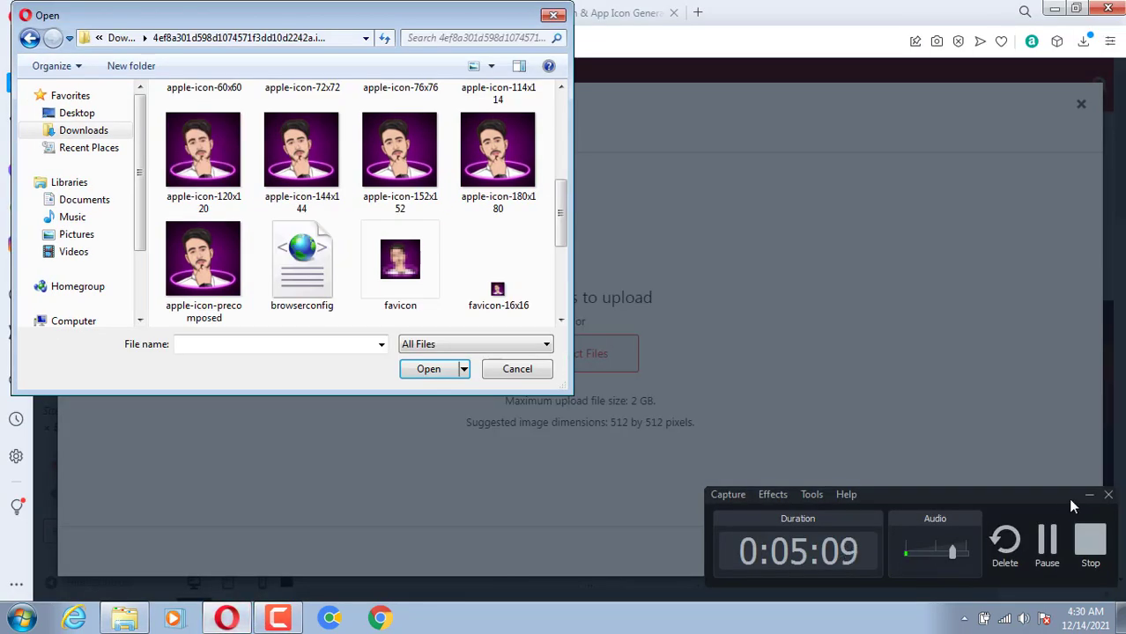
click(1089, 495)
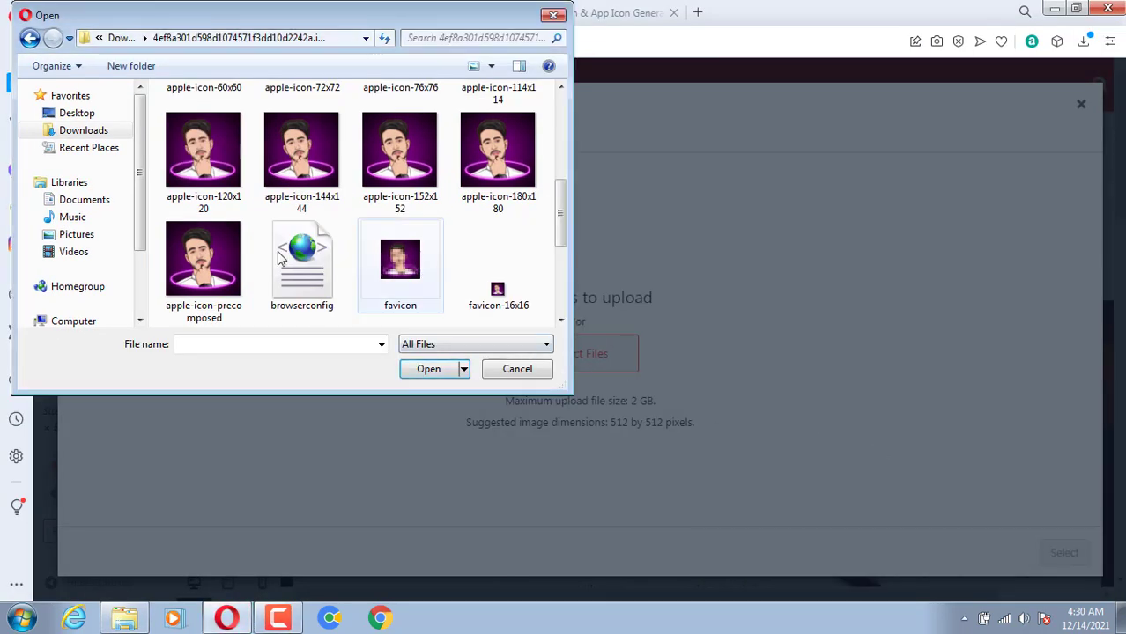
- Upload the favicon-96x96 image from the extracted favicon folder to the media library
click(203, 259)
scroll(297, 282, down, 3)
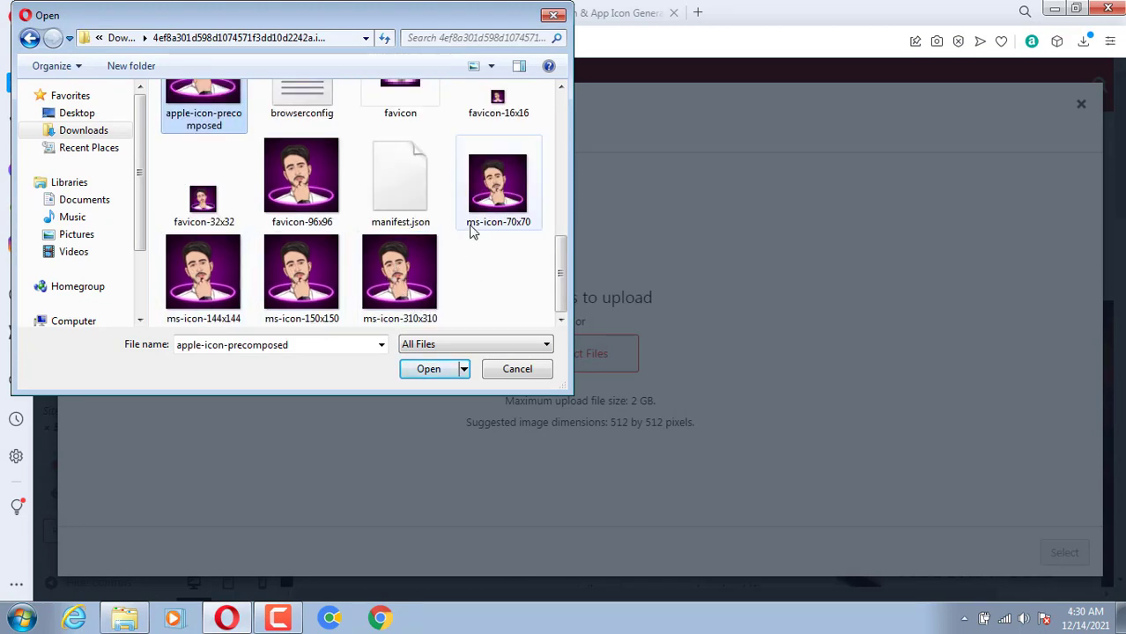
click(330, 216)
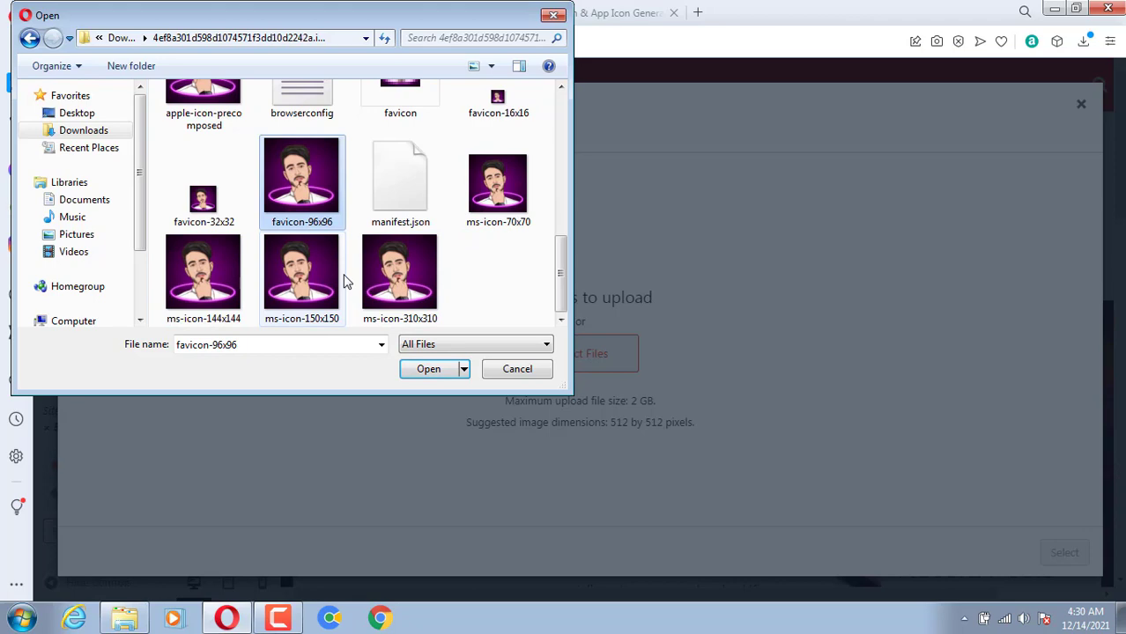
click(447, 364)
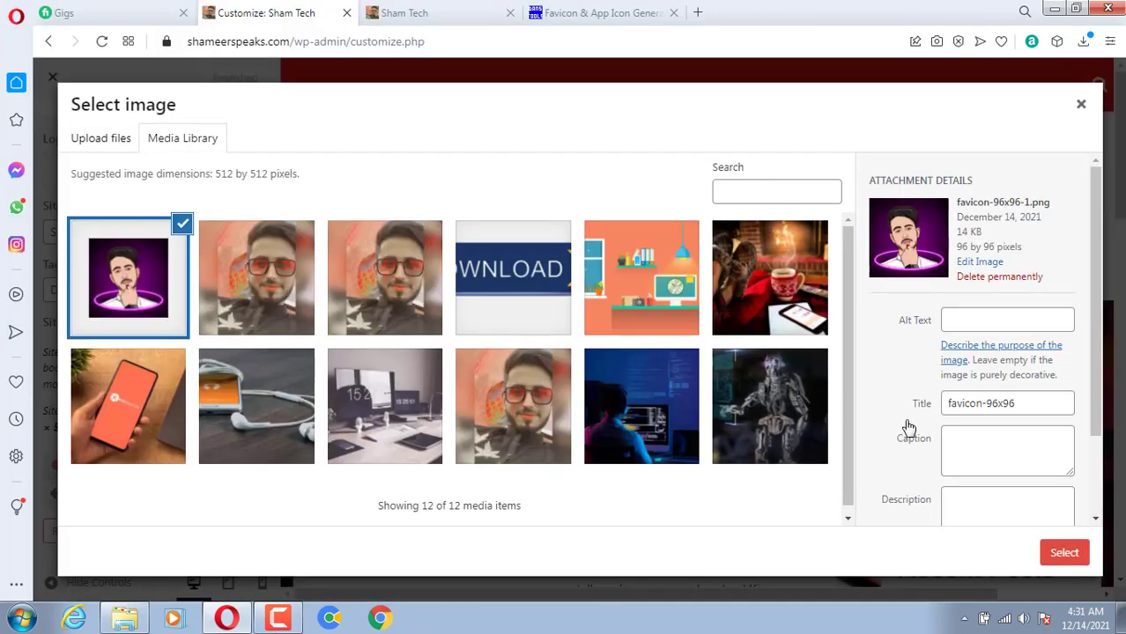
- Crop the uploaded favicon-96x96 image at its full area as the site icon and publish the change
click(1064, 553)
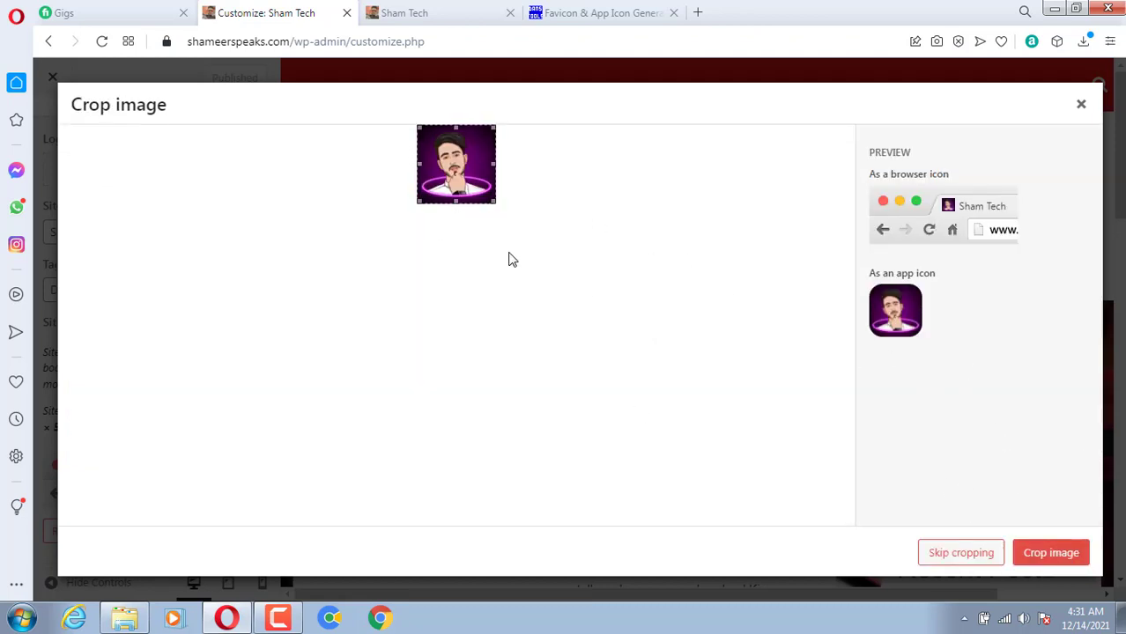
click(1052, 554)
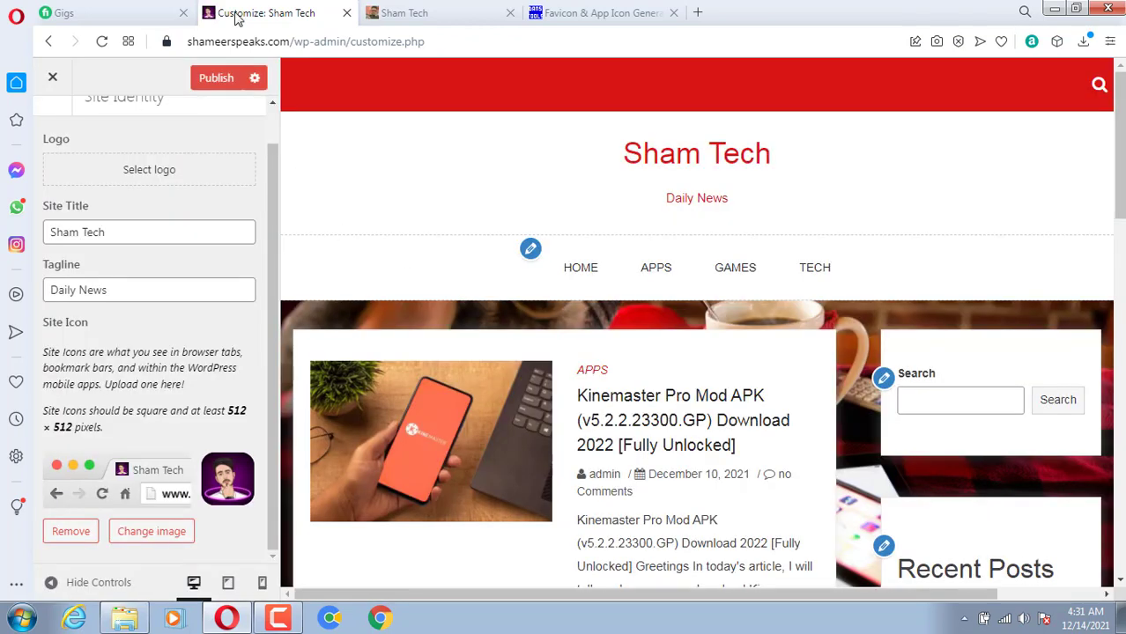
click(101, 42)
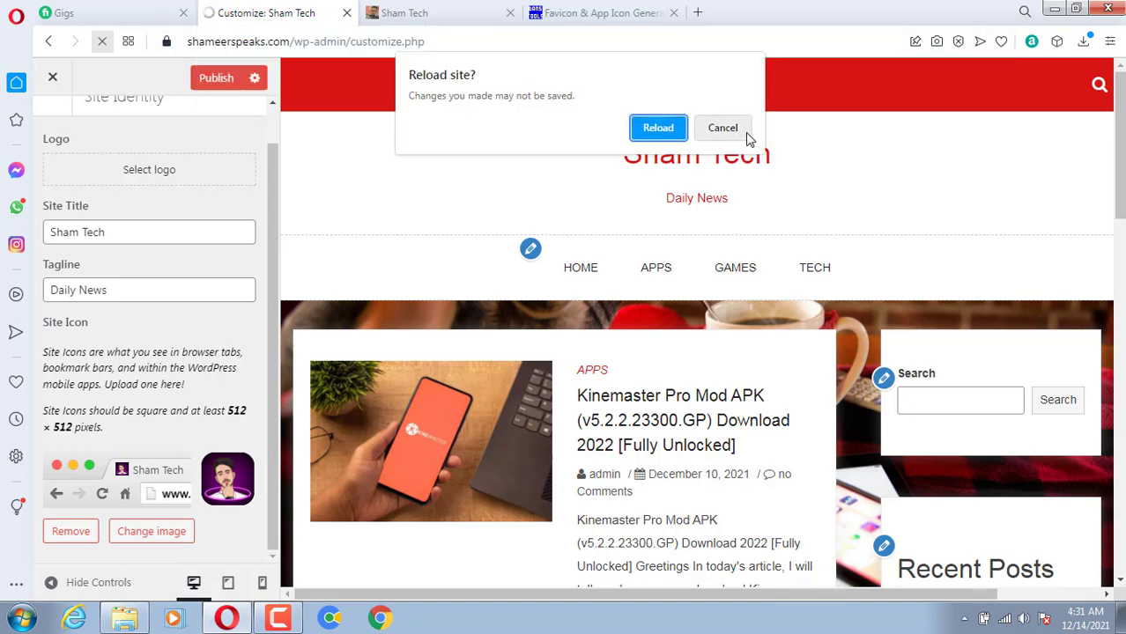
click(720, 130)
click(220, 78)
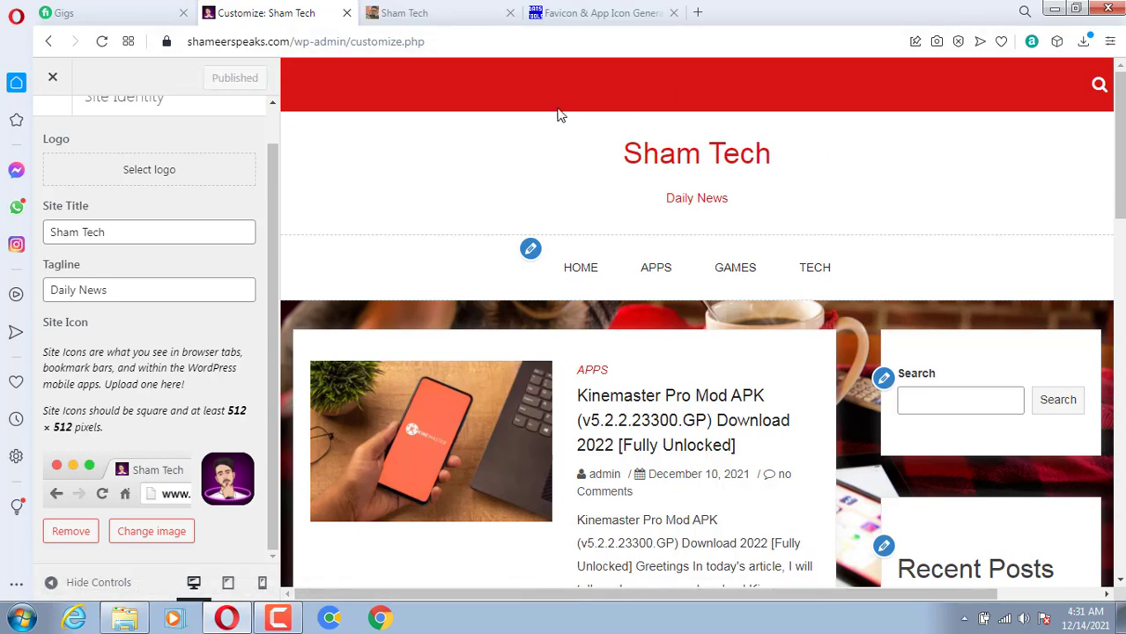
- Reload the customizer and the live Sham Tech site to check the icon in the browser
click(101, 42)
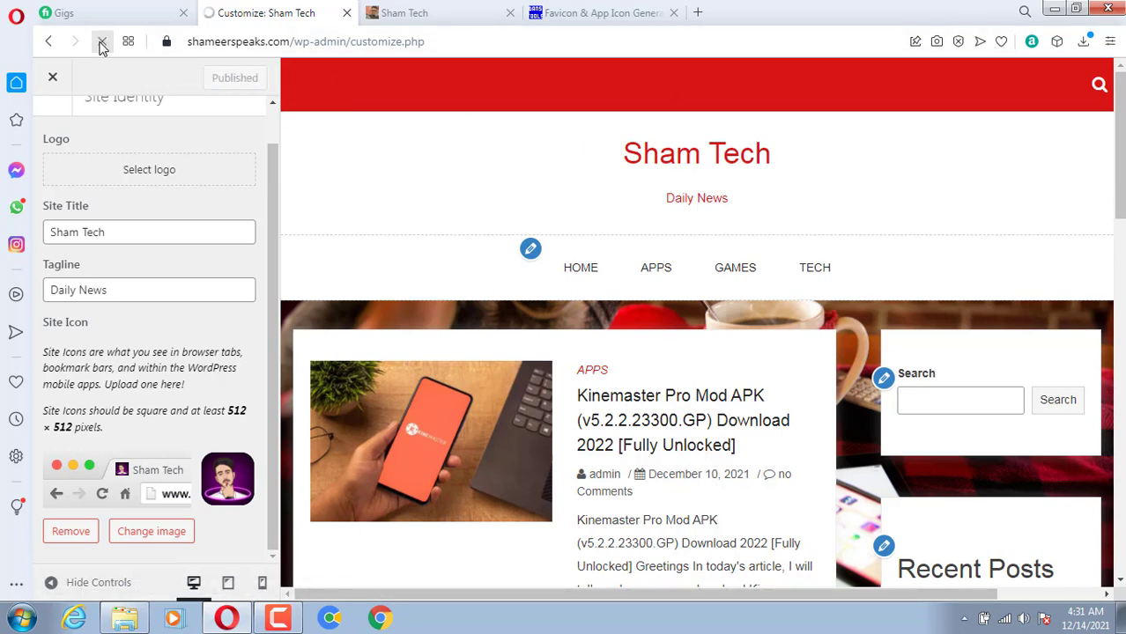
click(405, 13)
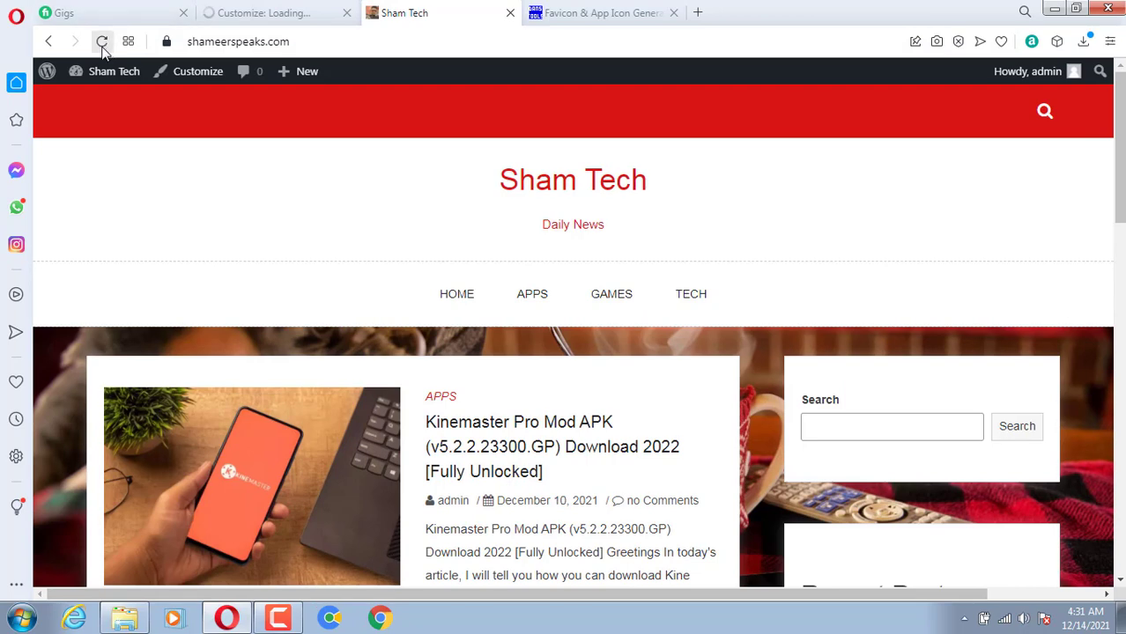
click(102, 44)
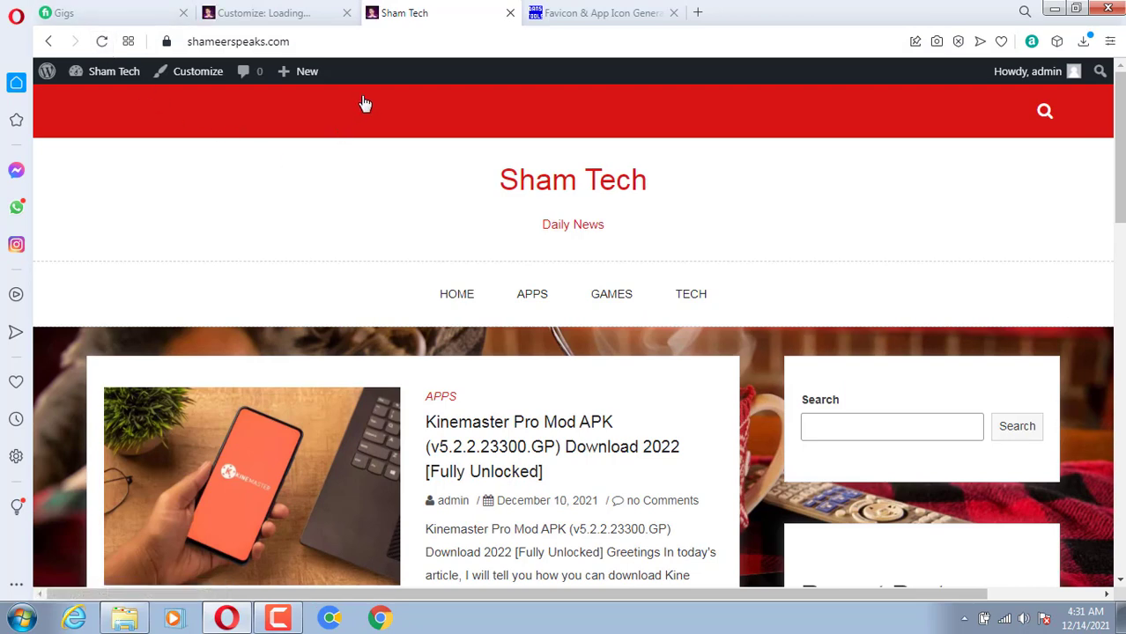
- Reopen the site icon image selection, take favicon-96x96-1.png from the media library to cropping, and cancel without applying it
click(268, 18)
scroll(251, 416, down, 2)
scroll(231, 420, up, 2)
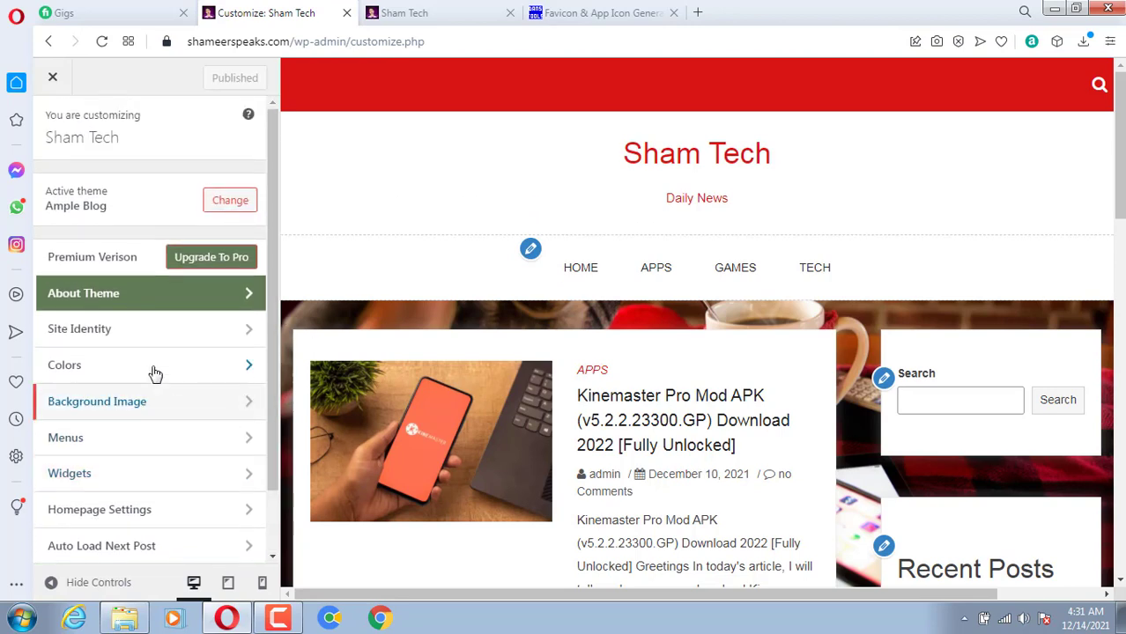
click(115, 329)
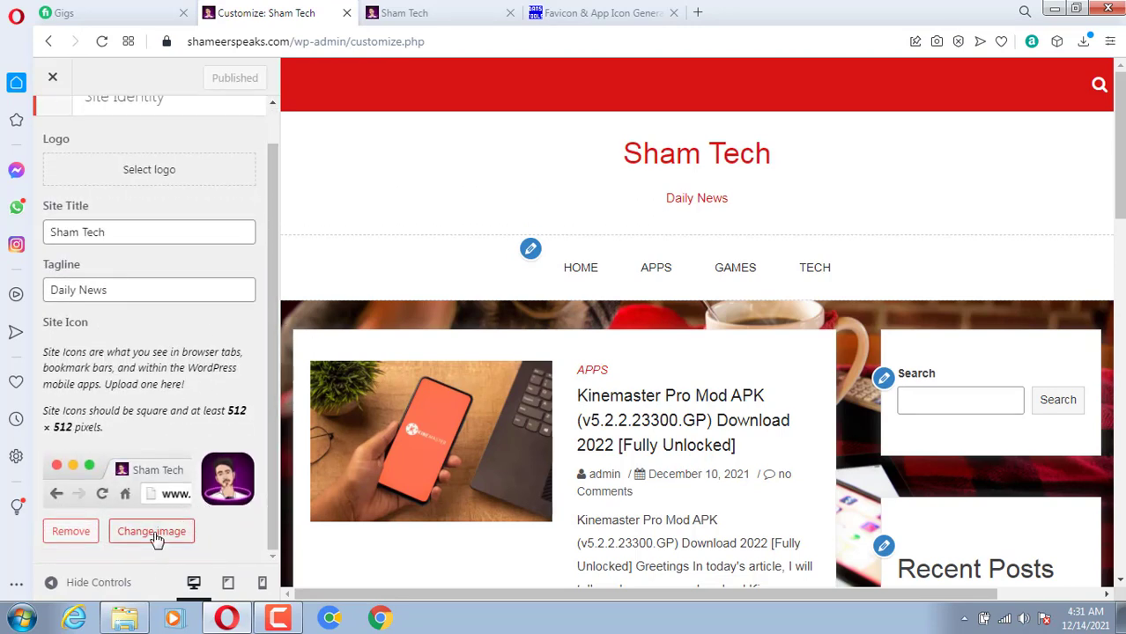
click(154, 539)
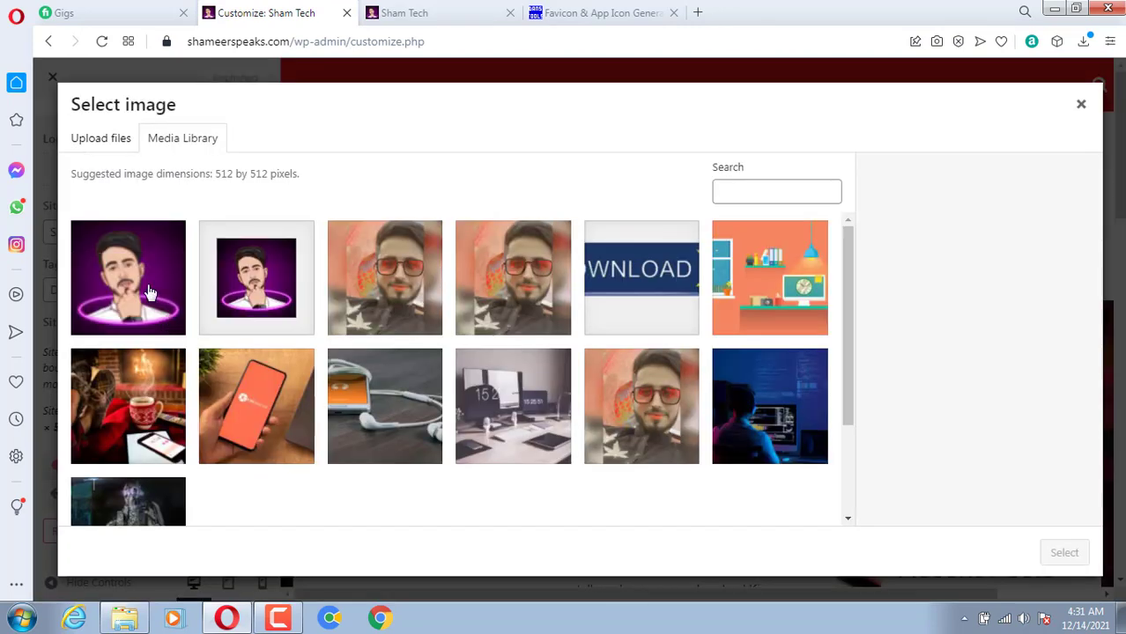
click(280, 278)
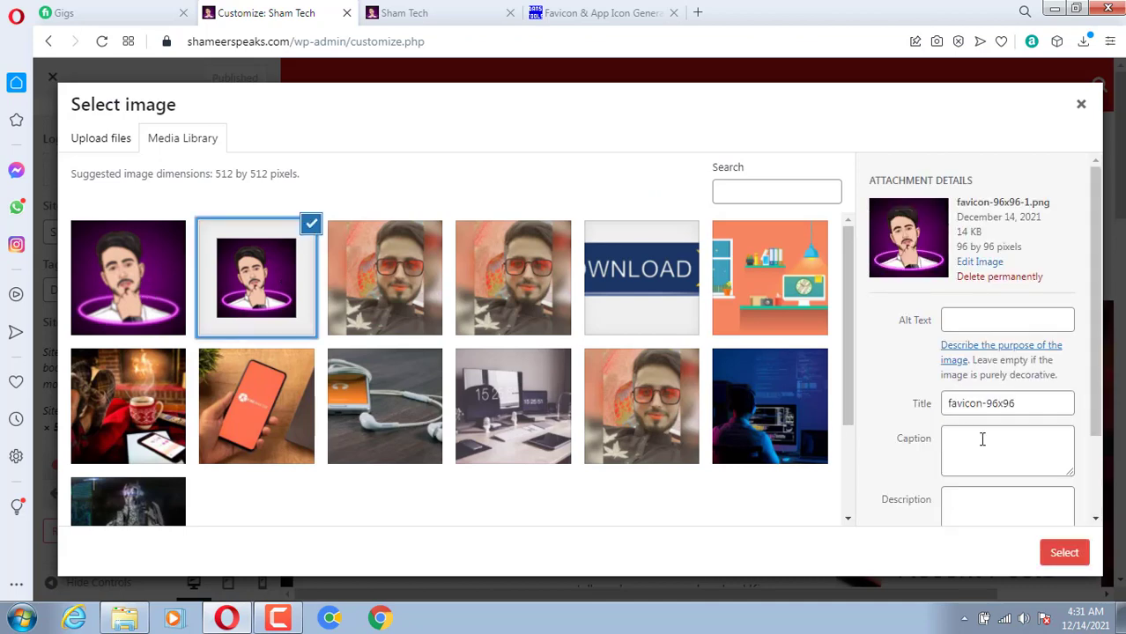
click(1061, 550)
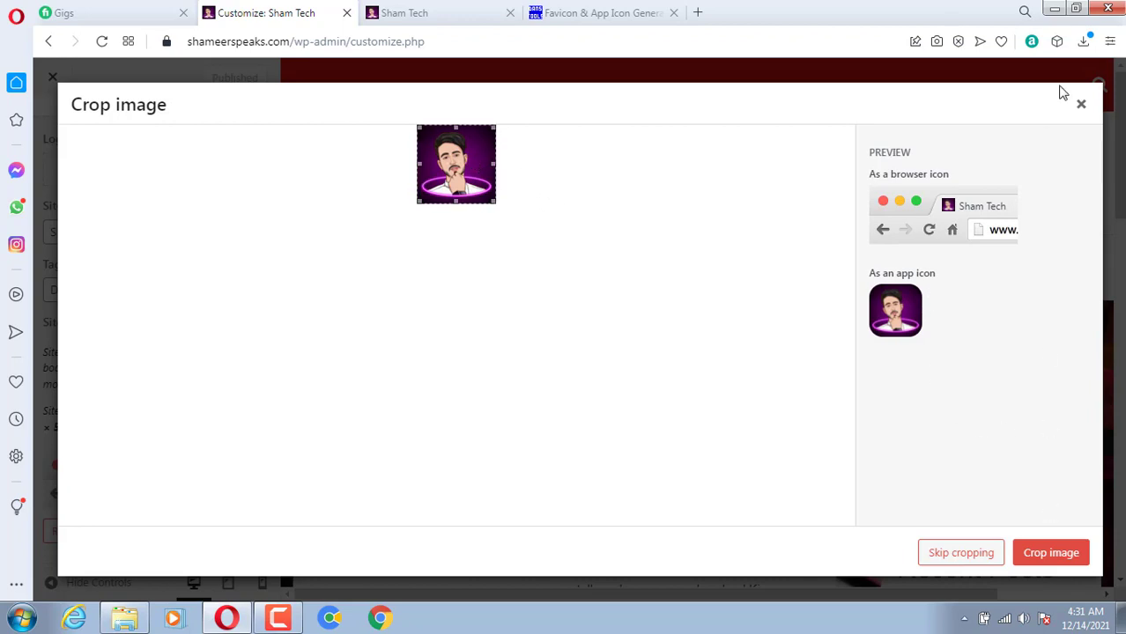
click(1078, 104)
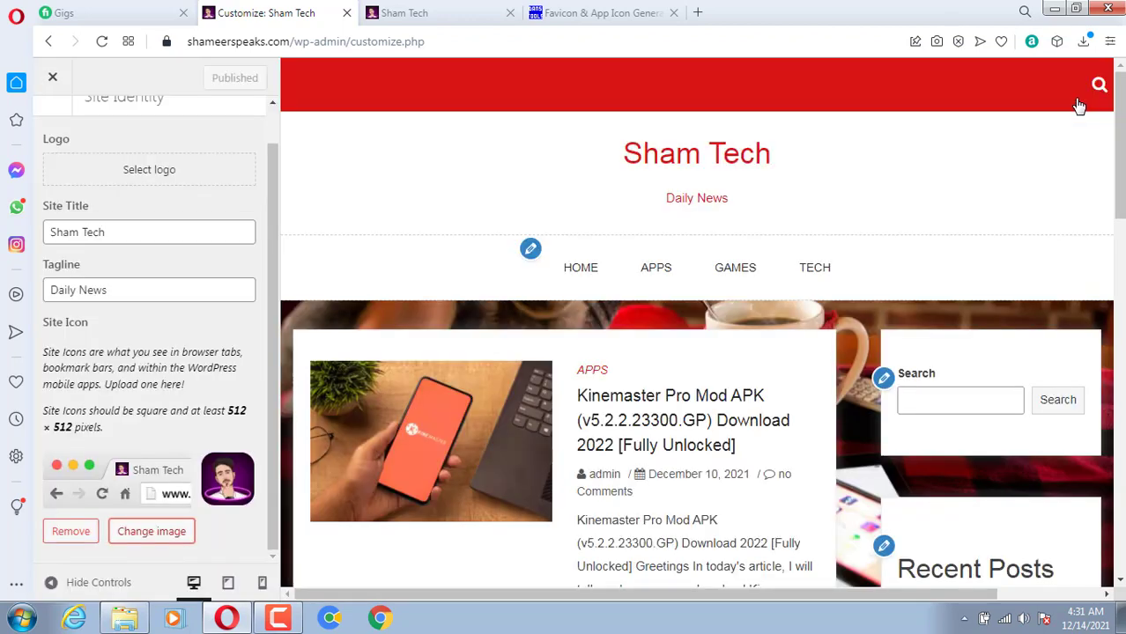